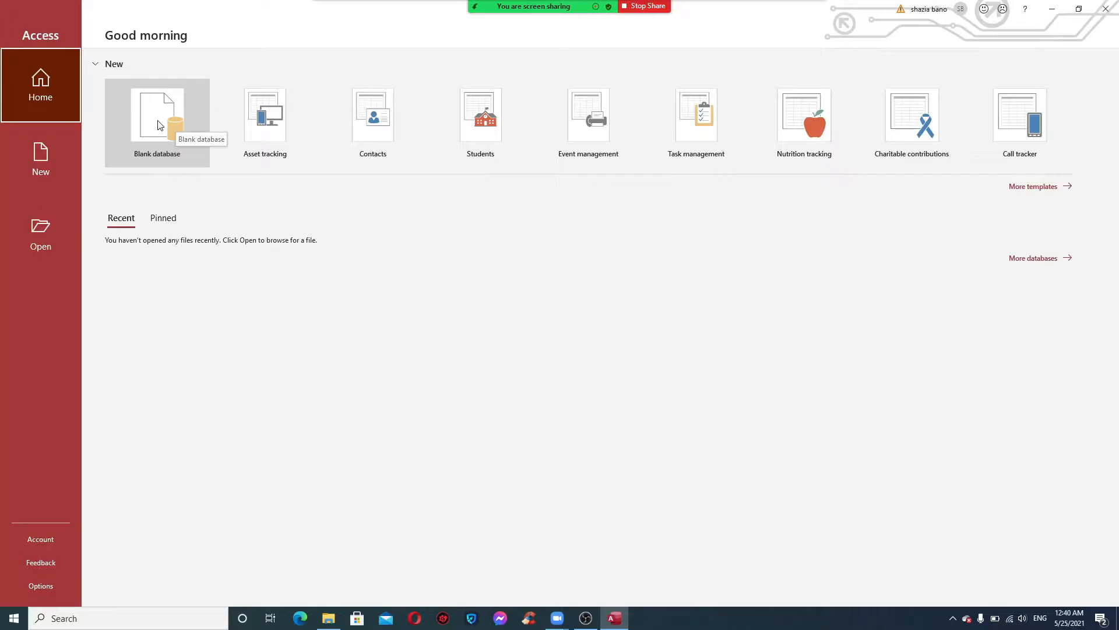
Create a new blank database named shalimar.
left_click(159, 125)
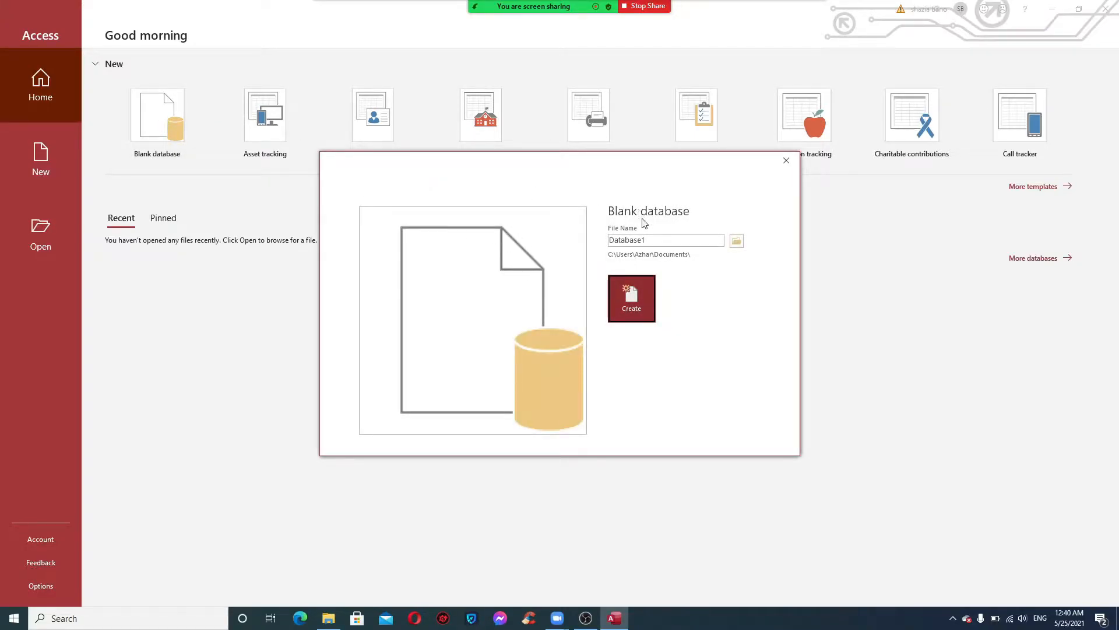
double_click(663, 240)
type("shalimar")
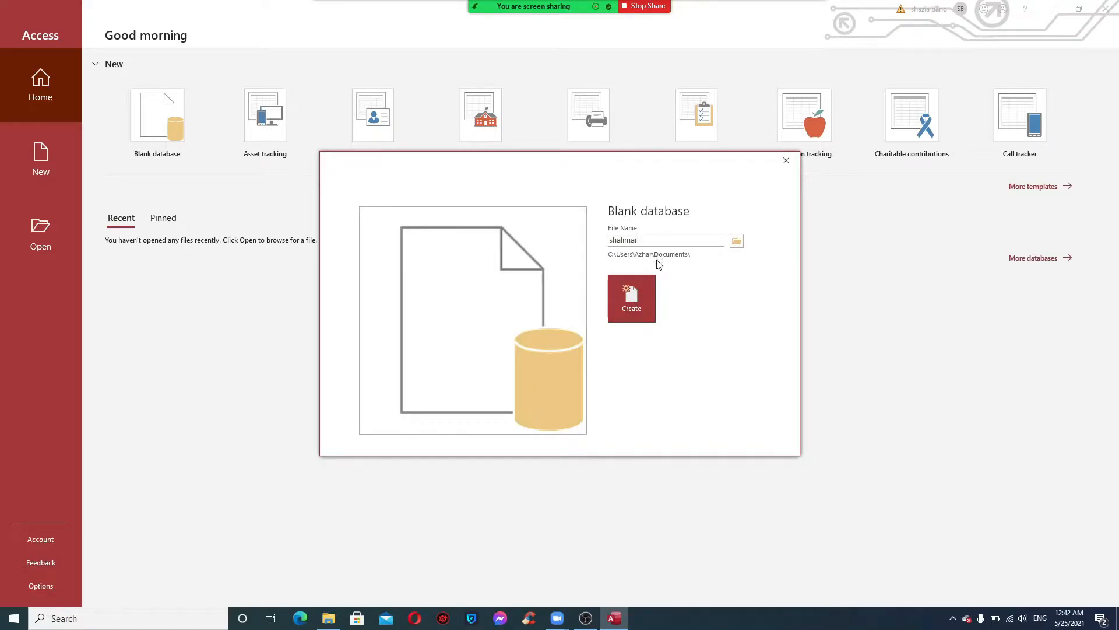
left_click(637, 297)
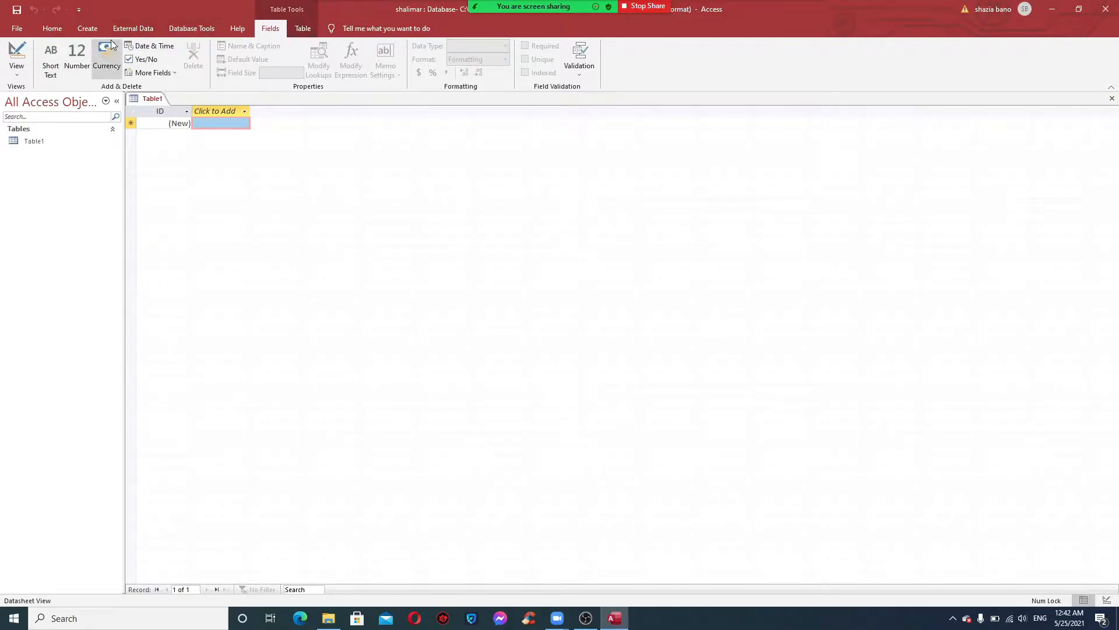
Switch the new table to Design View, saving it under the name student.
left_click(20, 75)
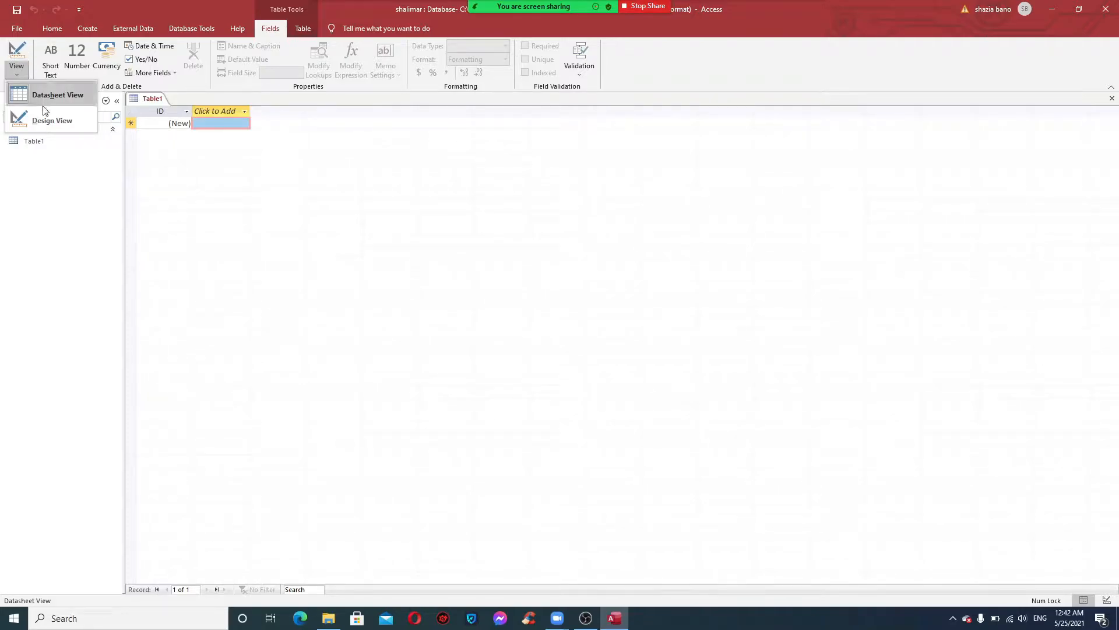
left_click(44, 120)
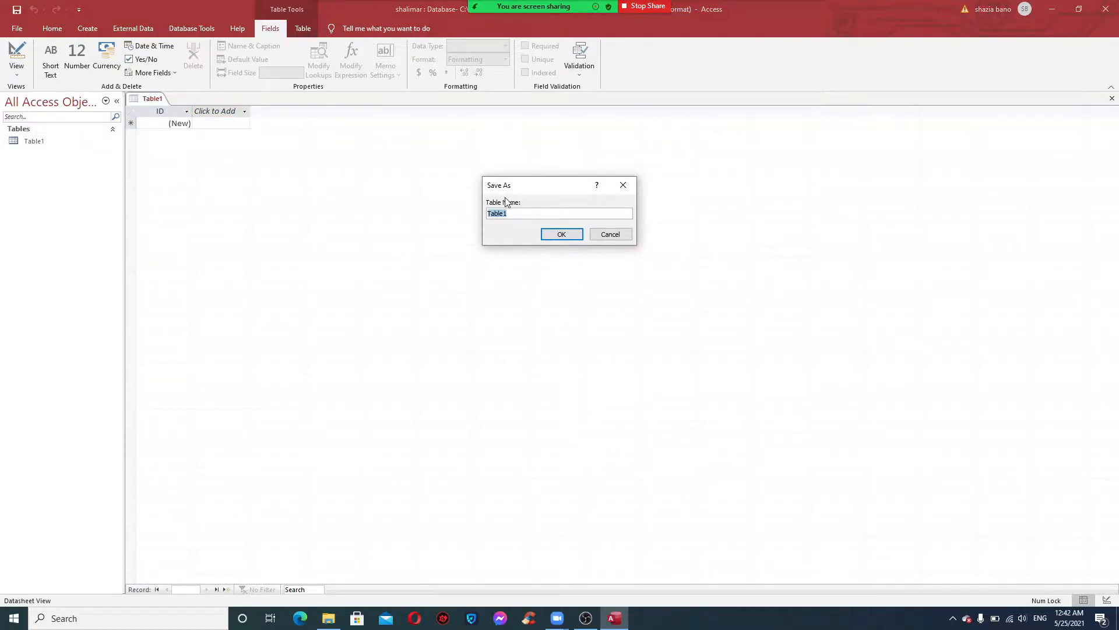
type("student")
left_click(562, 234)
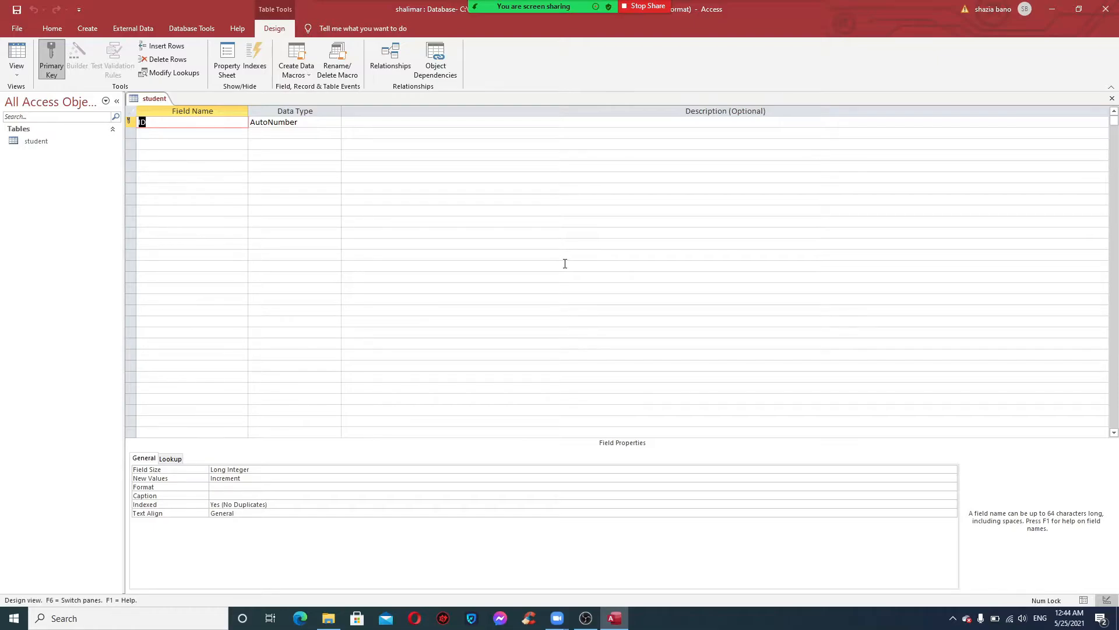
Rename the student table's ID field to SID.
left_click(186, 126)
left_click_drag(154, 121, 133, 122)
type("S")
key("Tab")
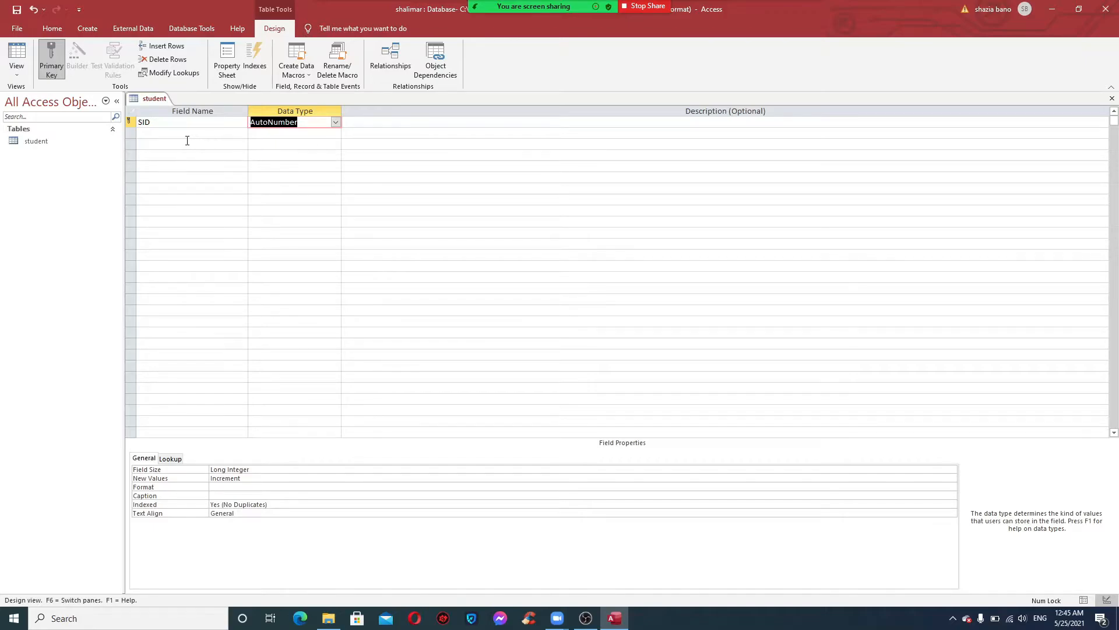
Try Short Text as the SID field's data type and return it to AutoNumber.
left_click(335, 123)
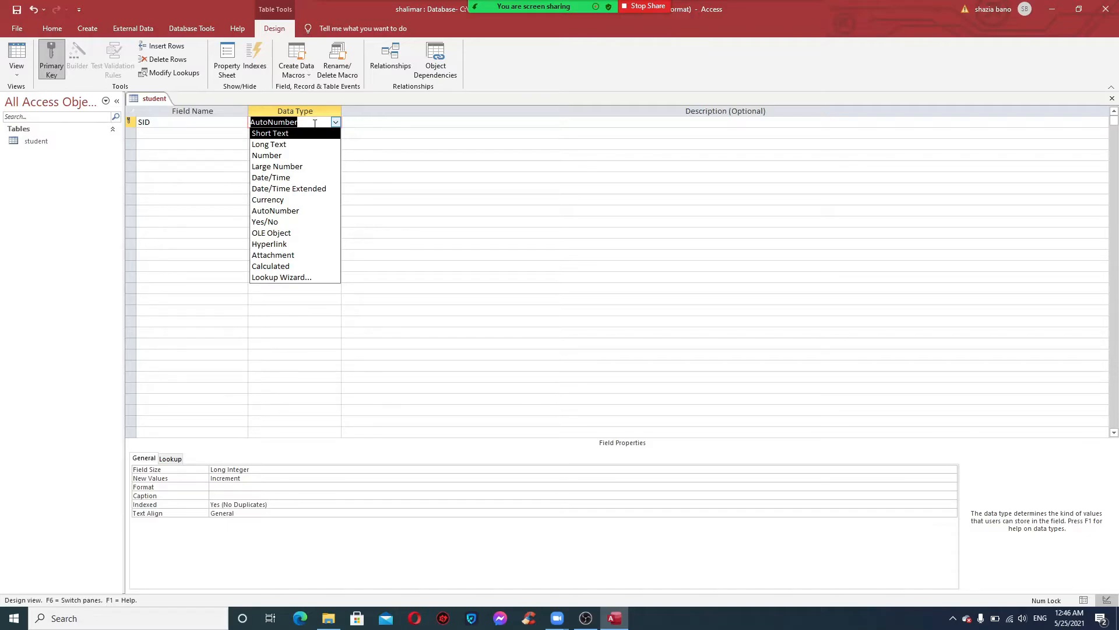
left_click(312, 122)
left_click(295, 138)
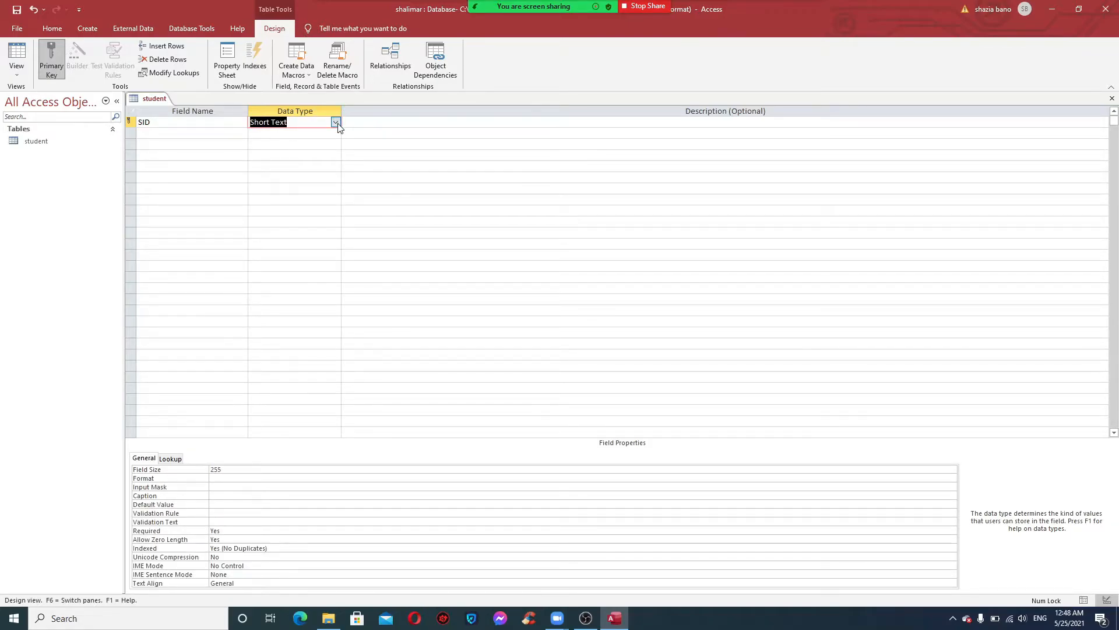
left_click(335, 123)
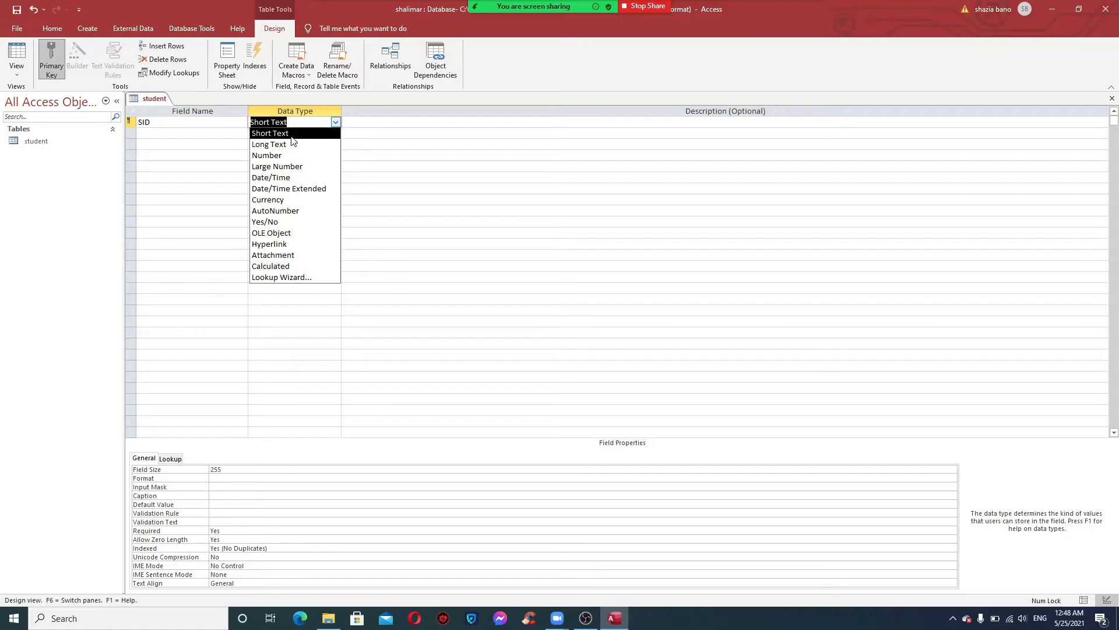
left_click(296, 213)
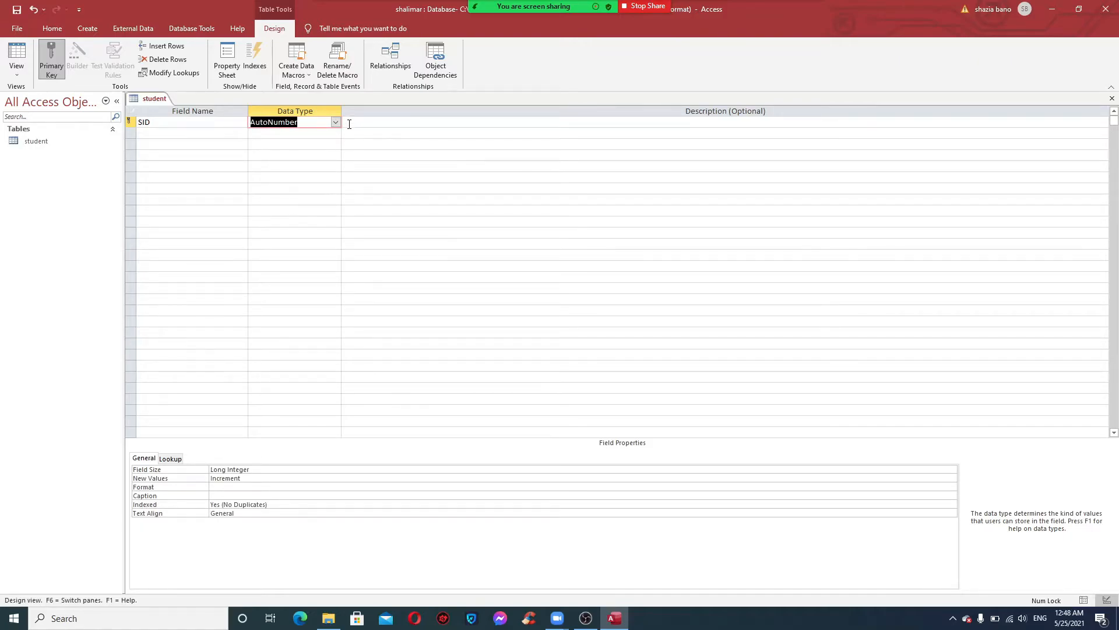
Add a second field named SNAME below SID with the Short Text data type.
key("Tab")
key("Tab")
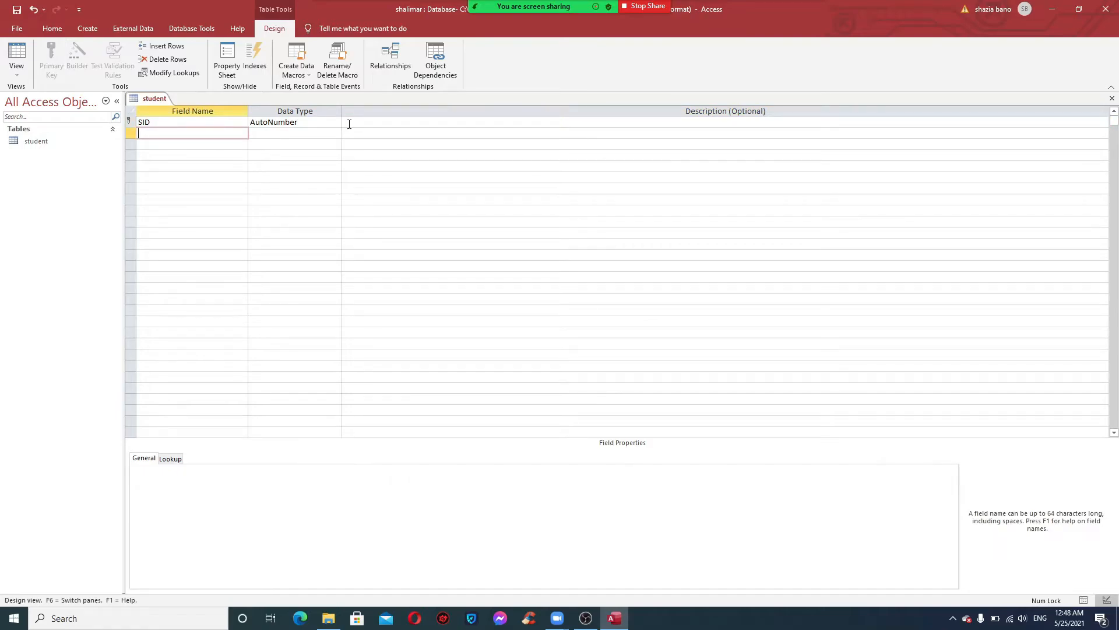
type("s")
key("Caps_Lock")
key("BackSpace")
type("SNAMEQ")
key("Tab")
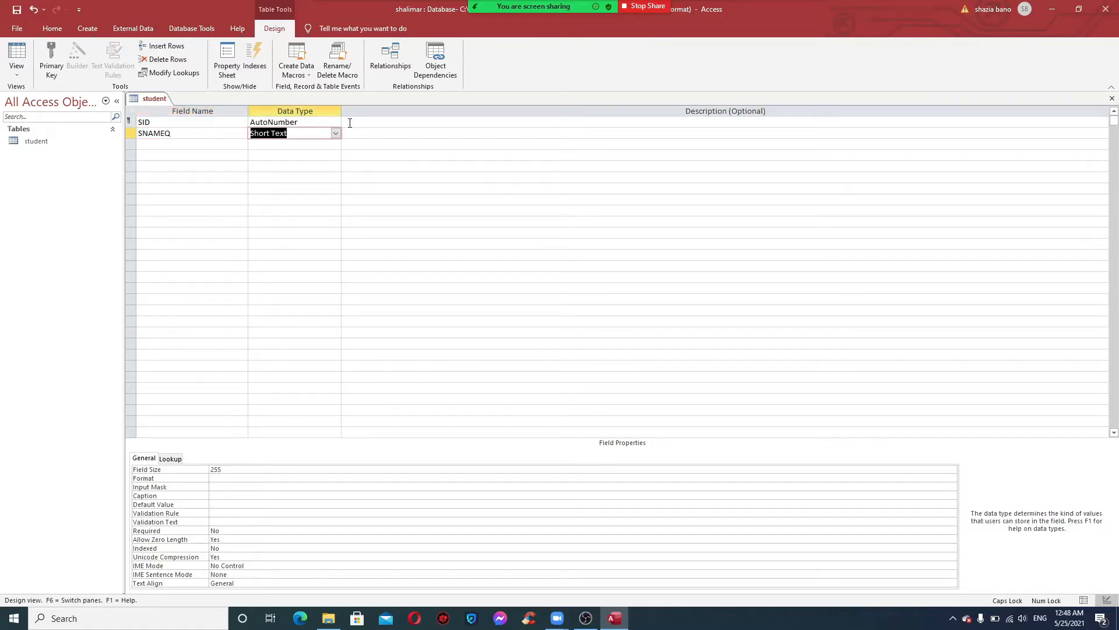
left_click(195, 133)
key("BackSpace")
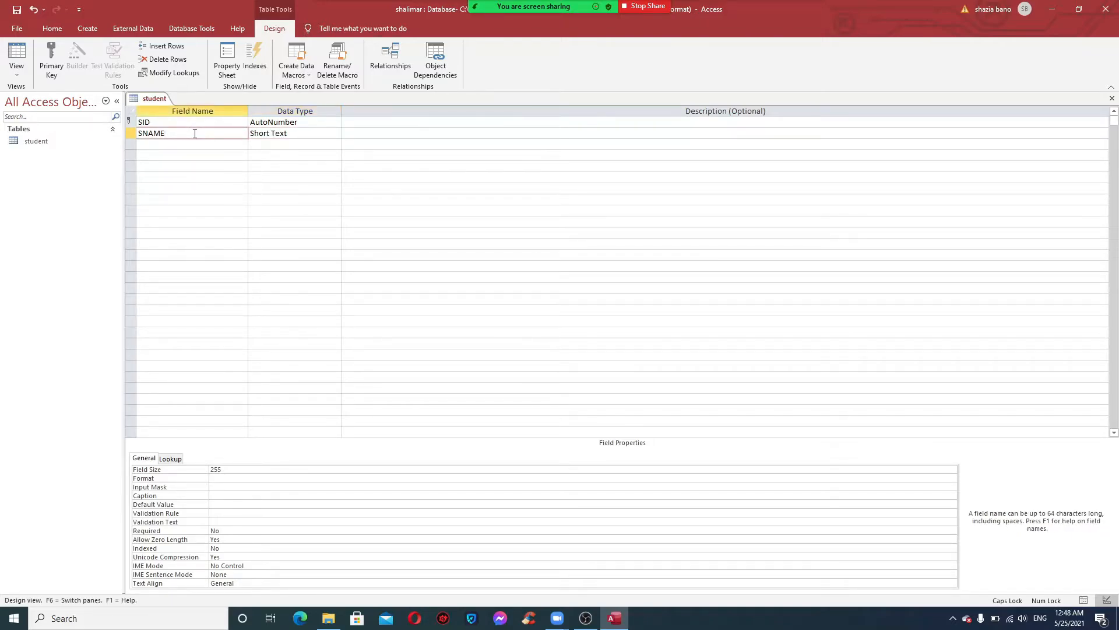
Set the field size of the SNAME field to 35.
left_click(290, 133)
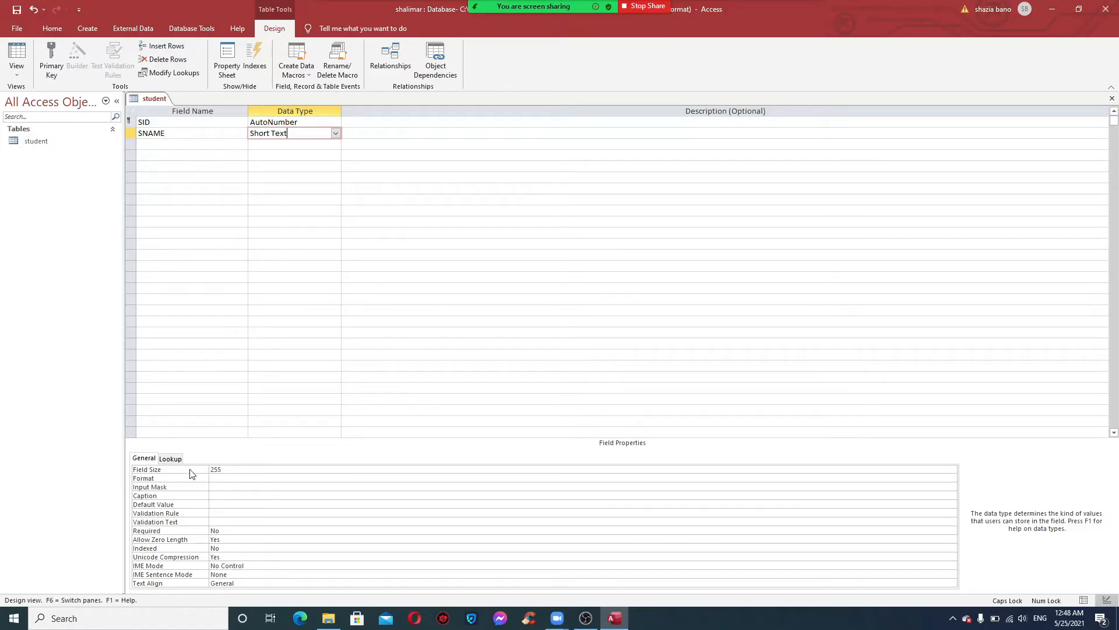
left_click(232, 469)
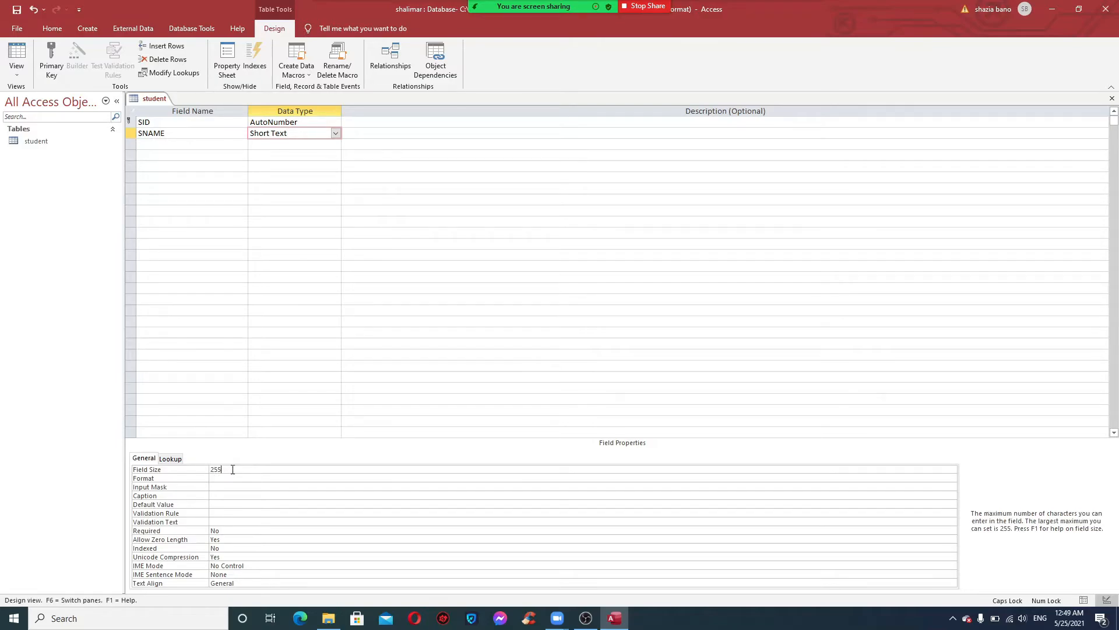
left_click_drag(222, 468, 205, 469)
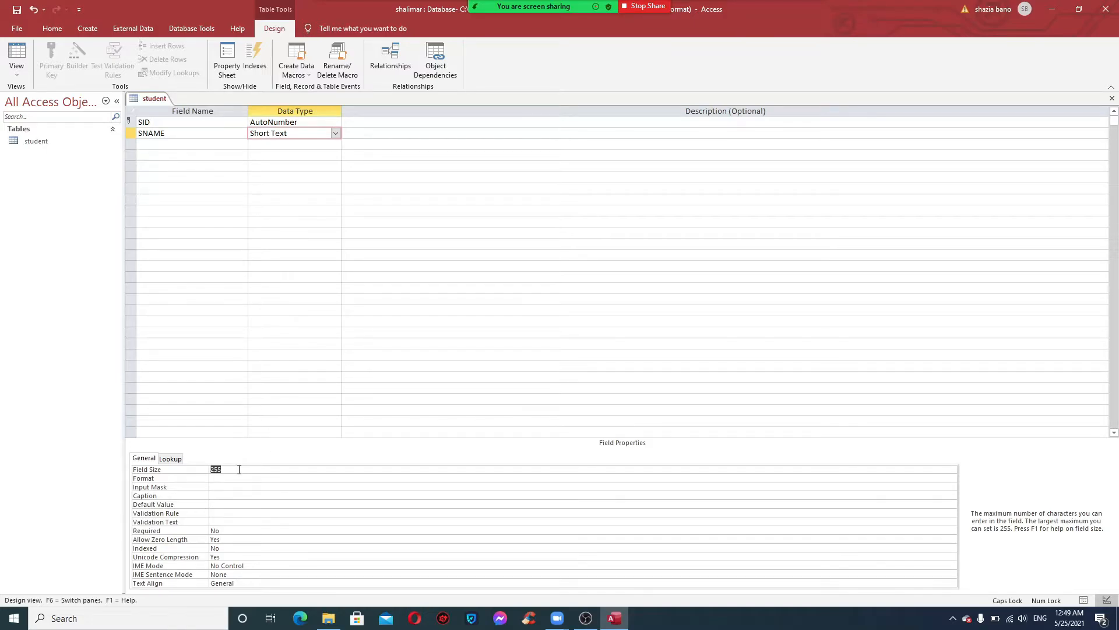
left_click_drag(239, 469, 196, 469)
type("35")
key("Return")
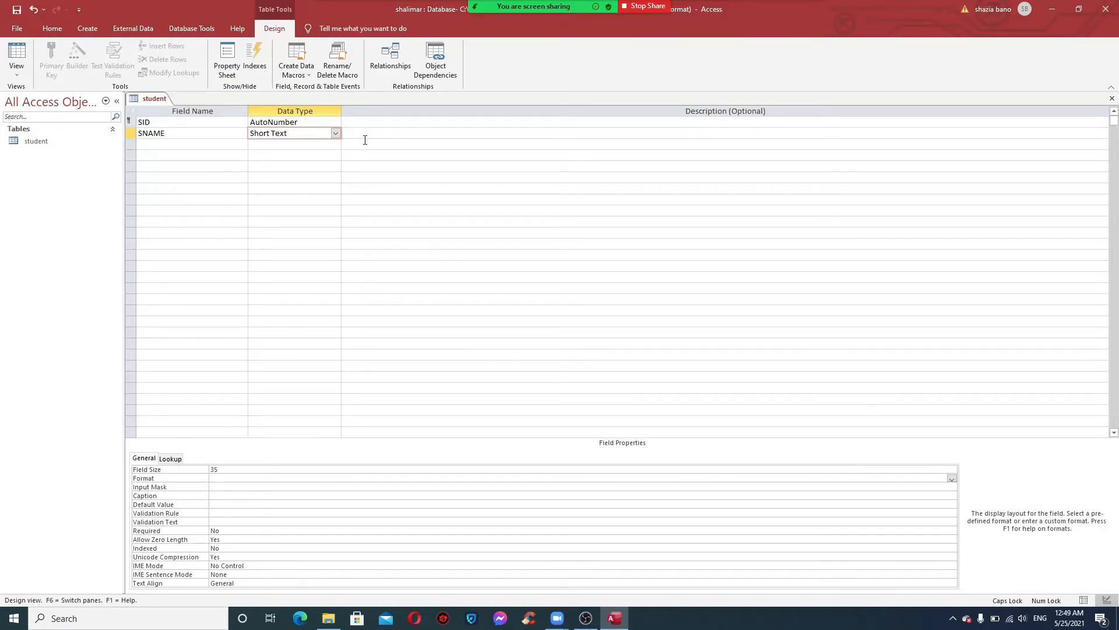
Add a Short Text field named SFNAME below SNAME with a field size of 35.
left_click(367, 134)
left_click(369, 133)
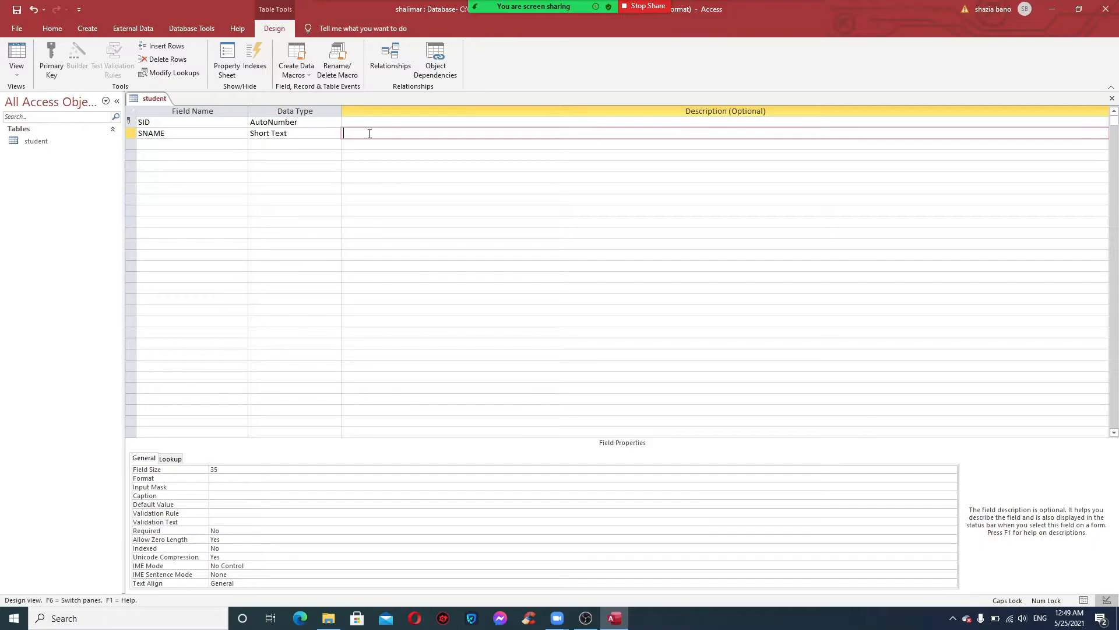
key("Tab")
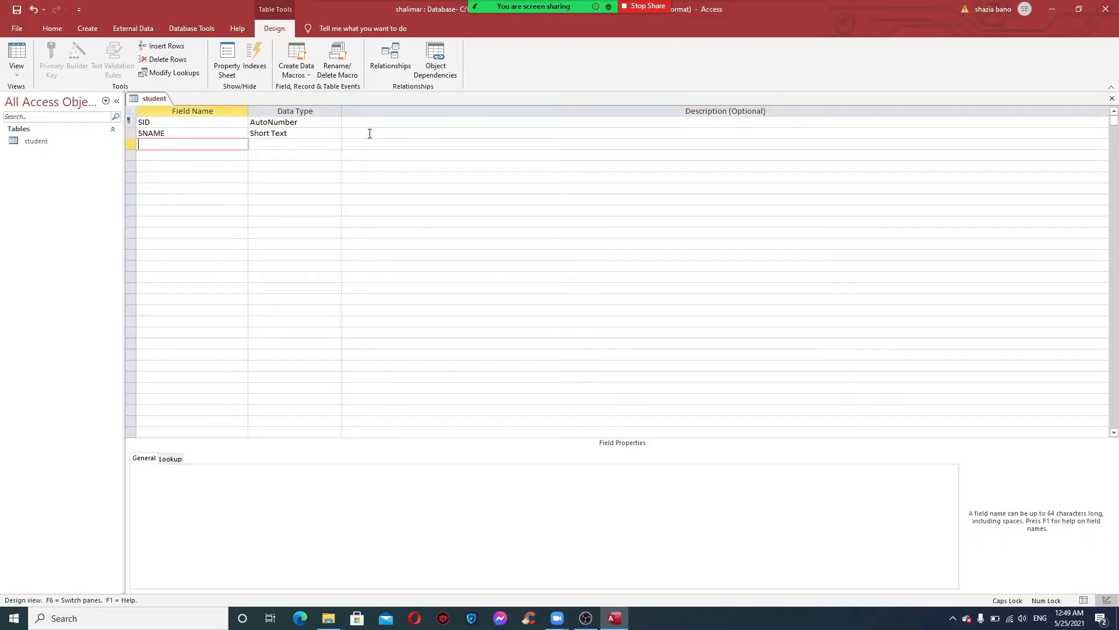
type("SFNAME")
key("Tab")
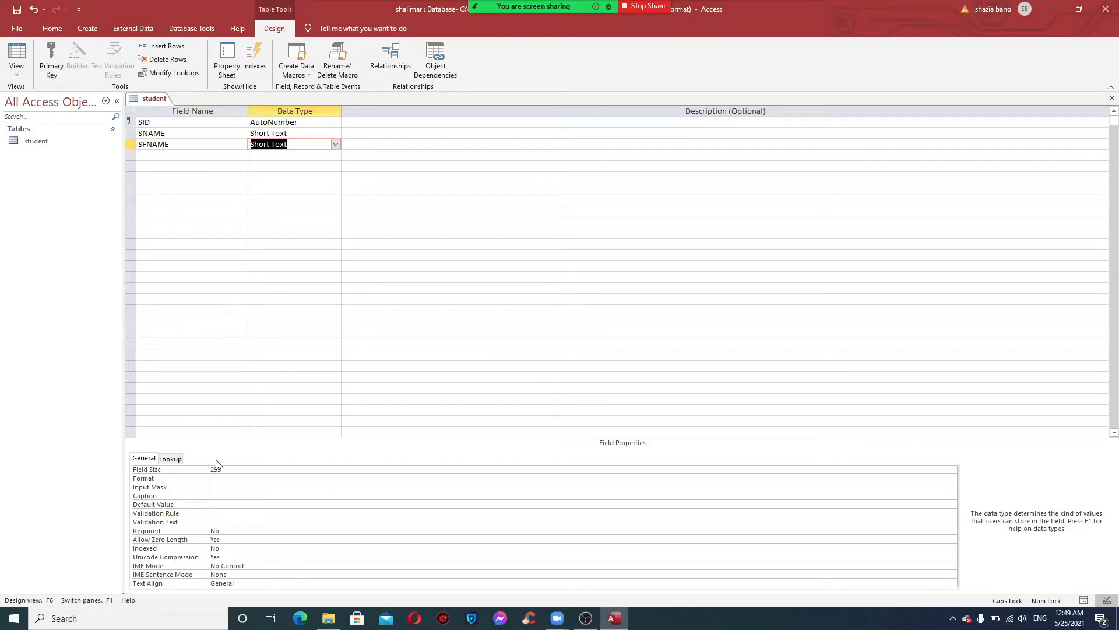
left_click_drag(225, 469, 215, 467)
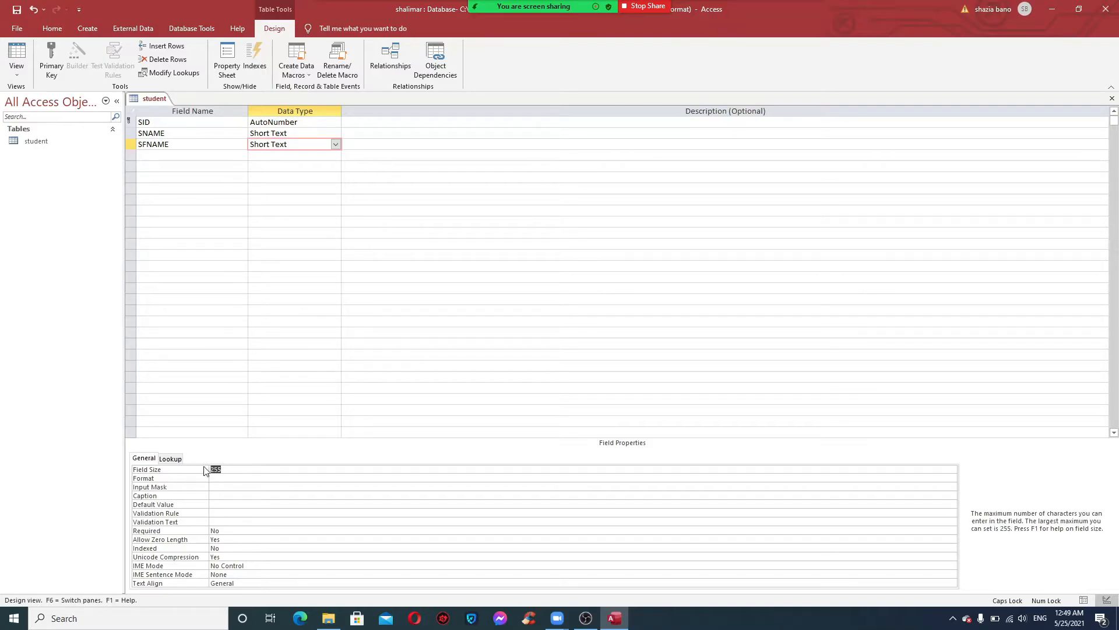
type("35")
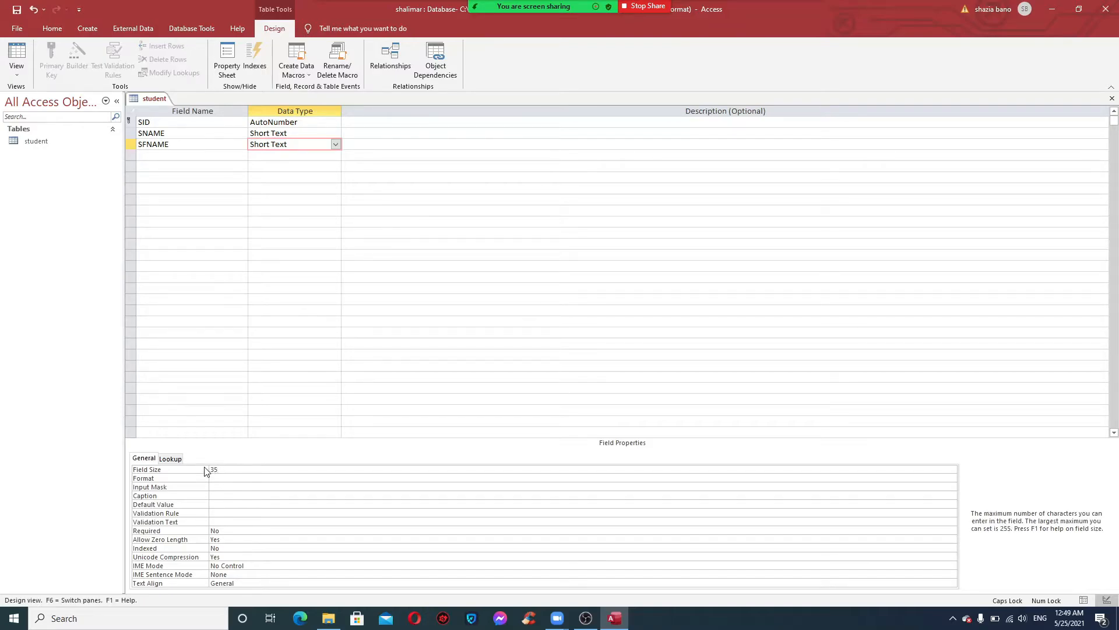
Add a Short Text field named ADDRESS in the row below SFNAME.
left_click(384, 148)
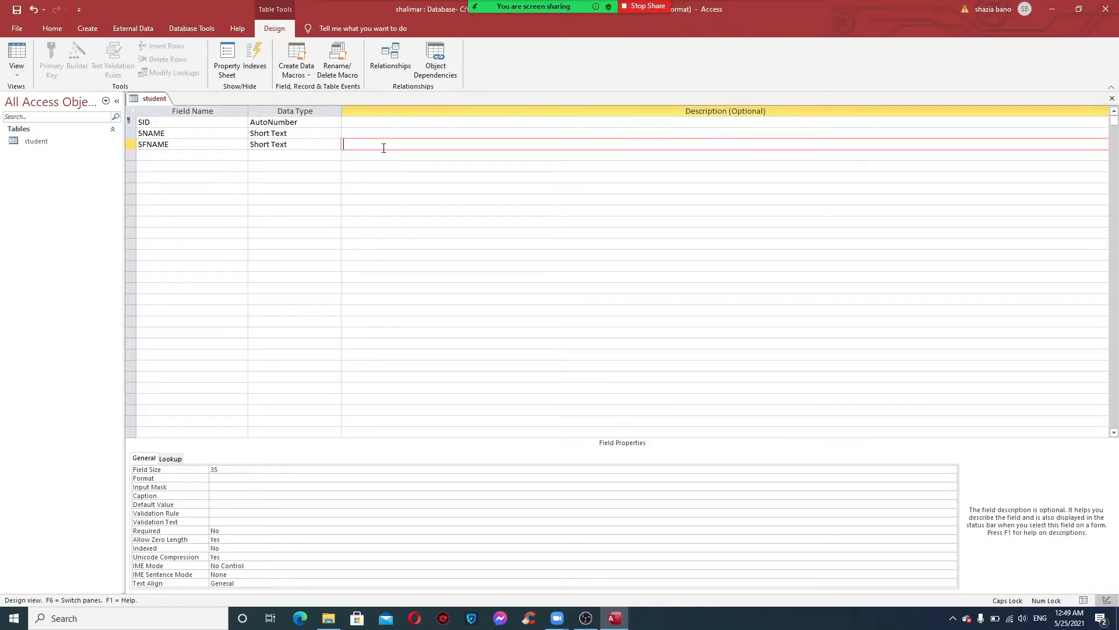
key("Return")
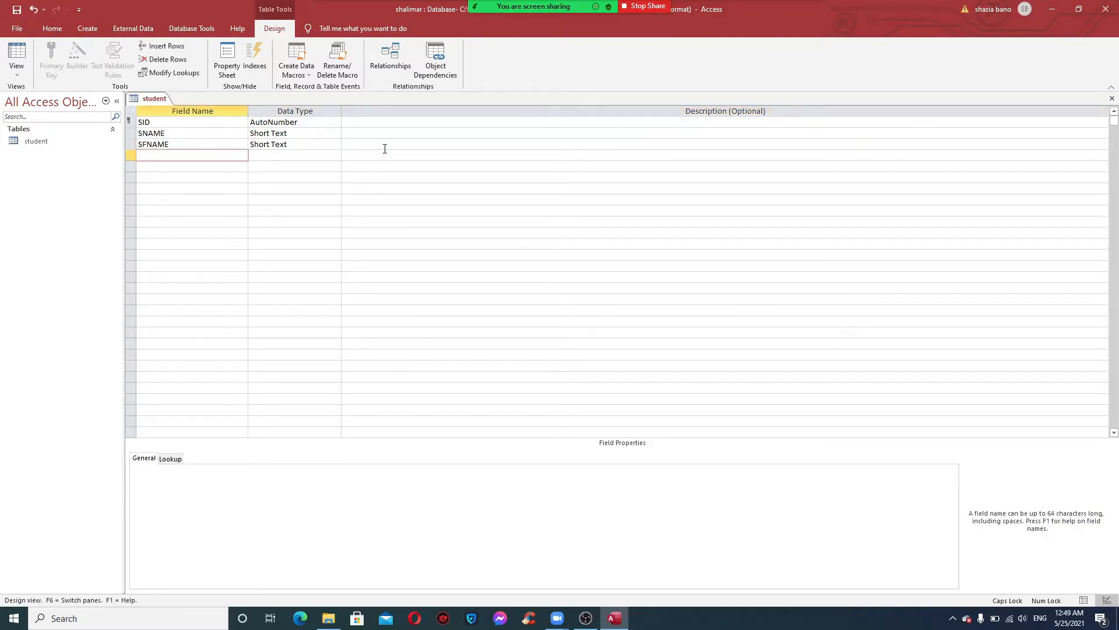
type("ADDRESS")
key("Return")
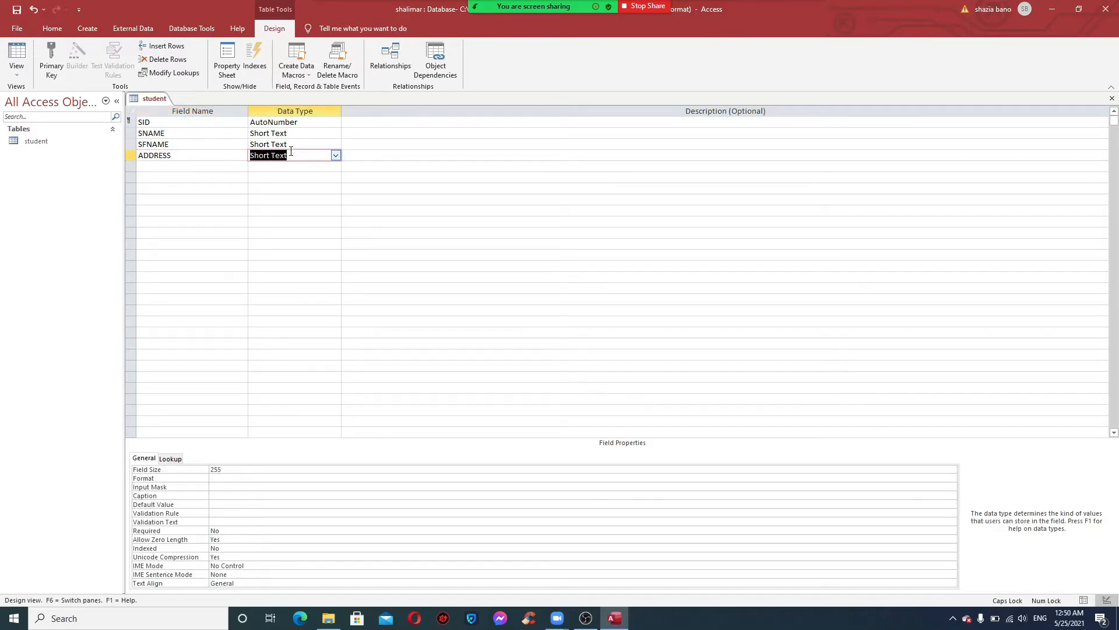
Try Long Text as the ADDRESS field's data type and return it to Short Text.
left_click(336, 156)
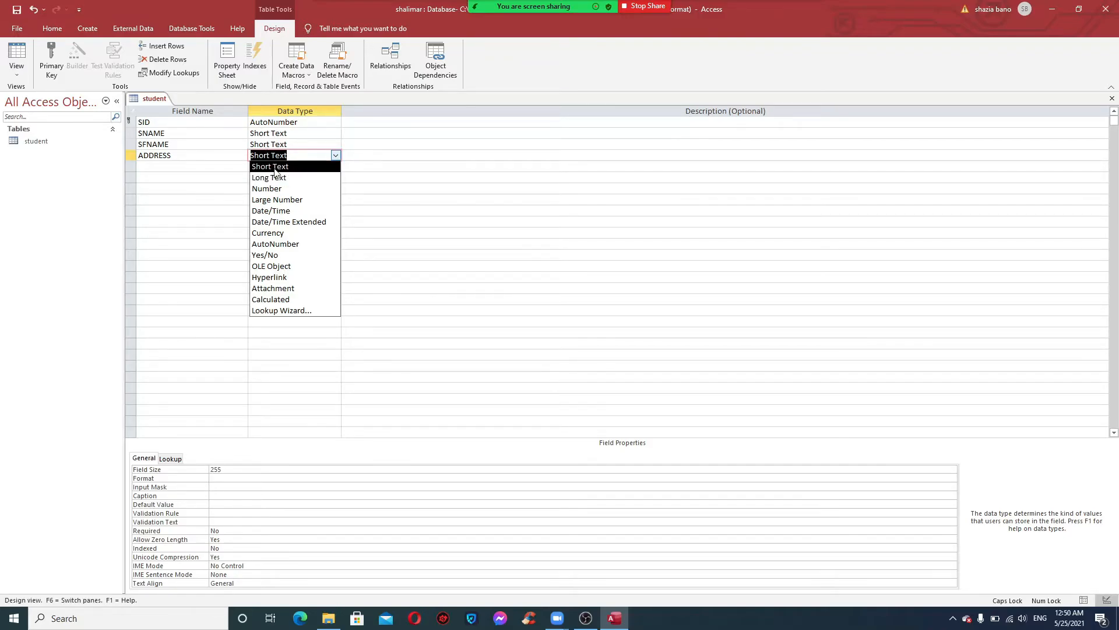
left_click(279, 178)
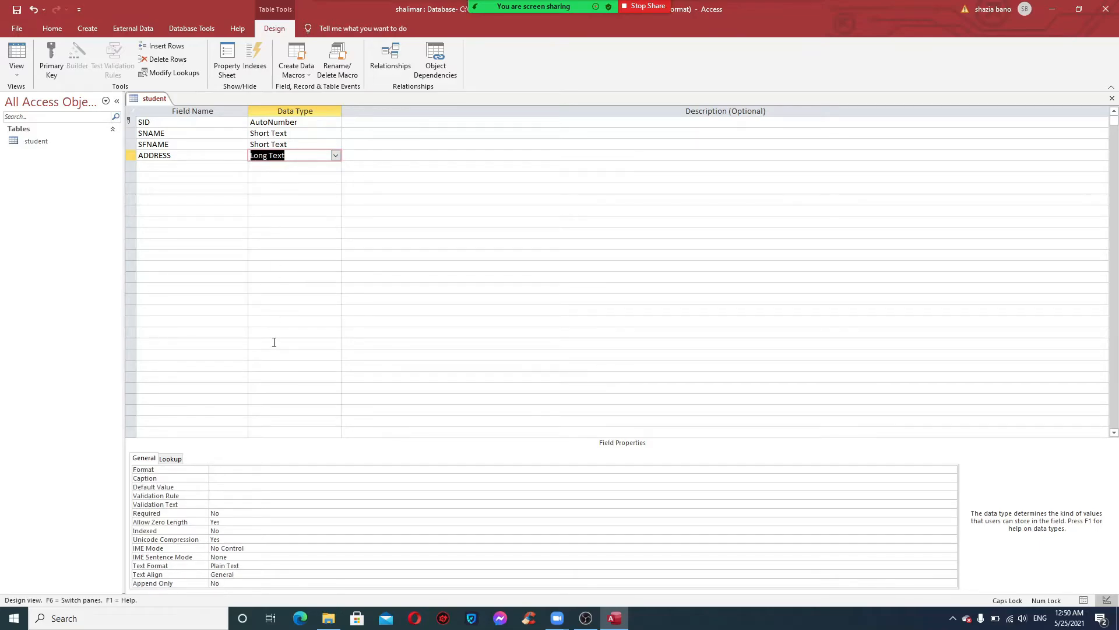
left_click(220, 471)
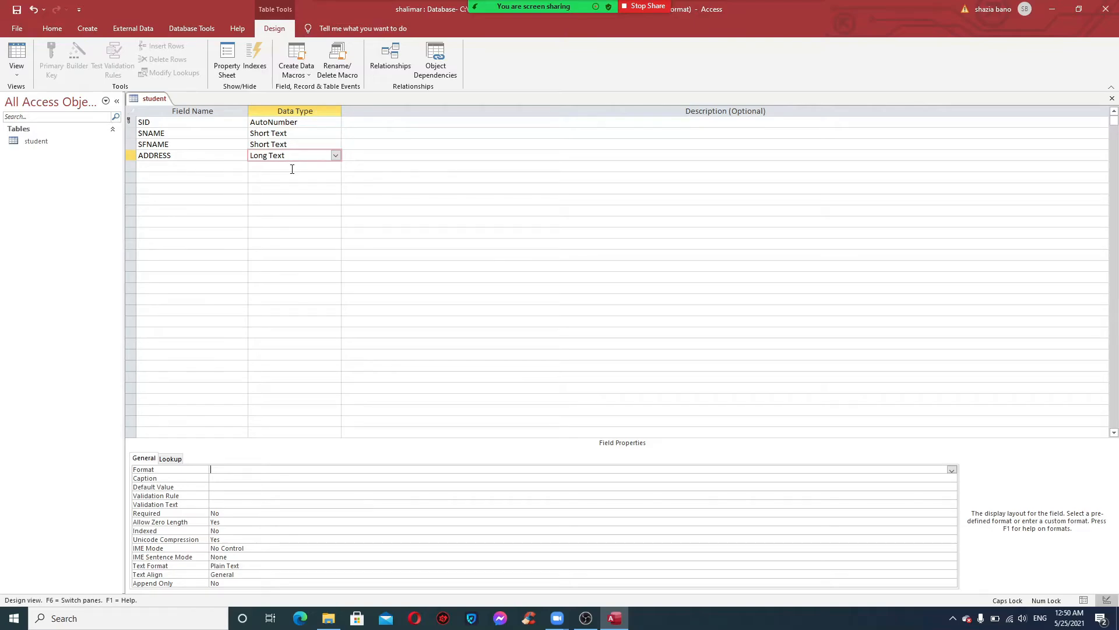
left_click(336, 155)
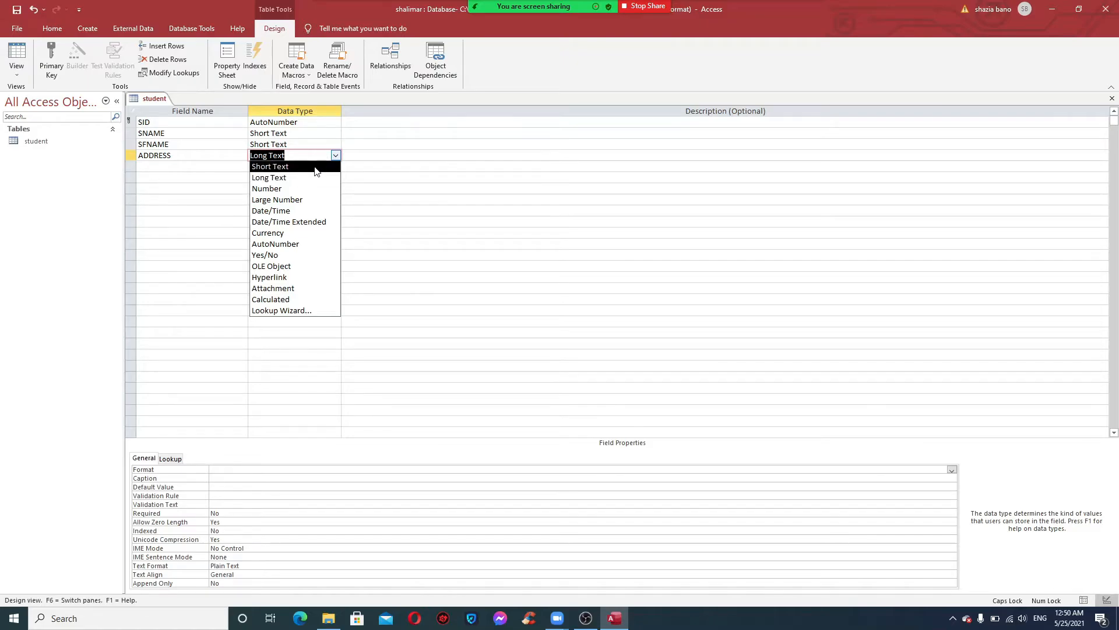
left_click(316, 167)
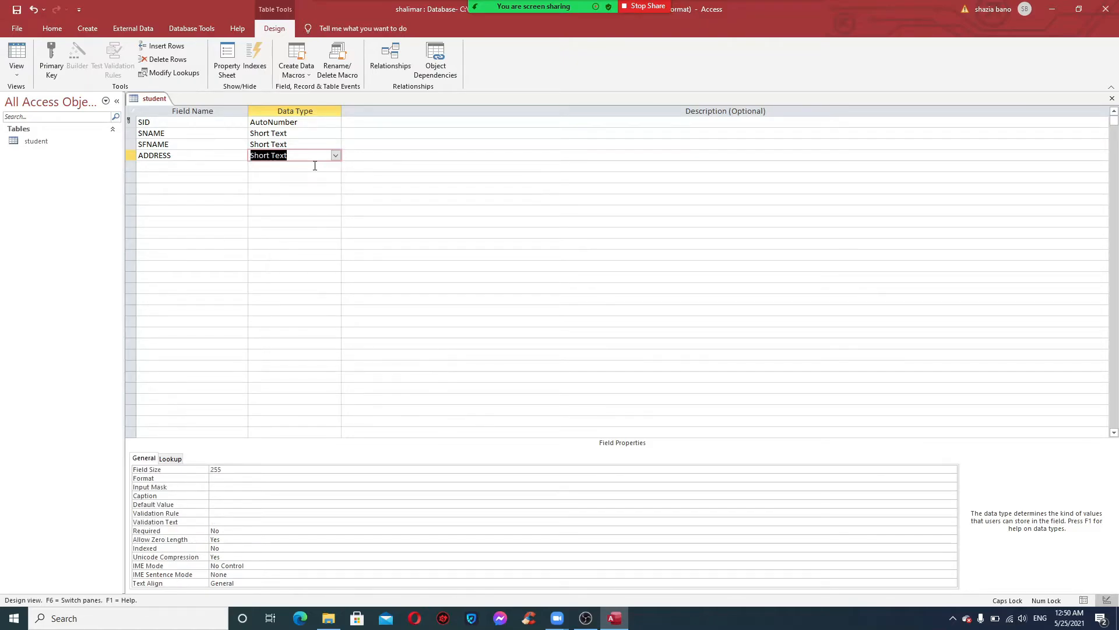
Add a field named DOB below ADDRESS with the Date/Time data type.
left_click(348, 154)
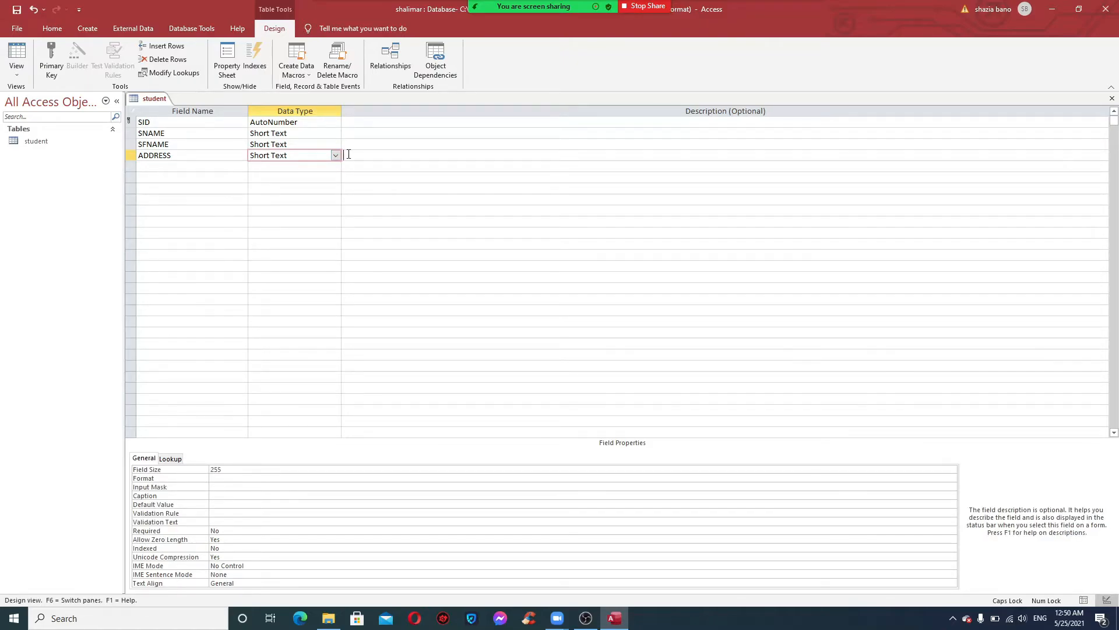
key("Return")
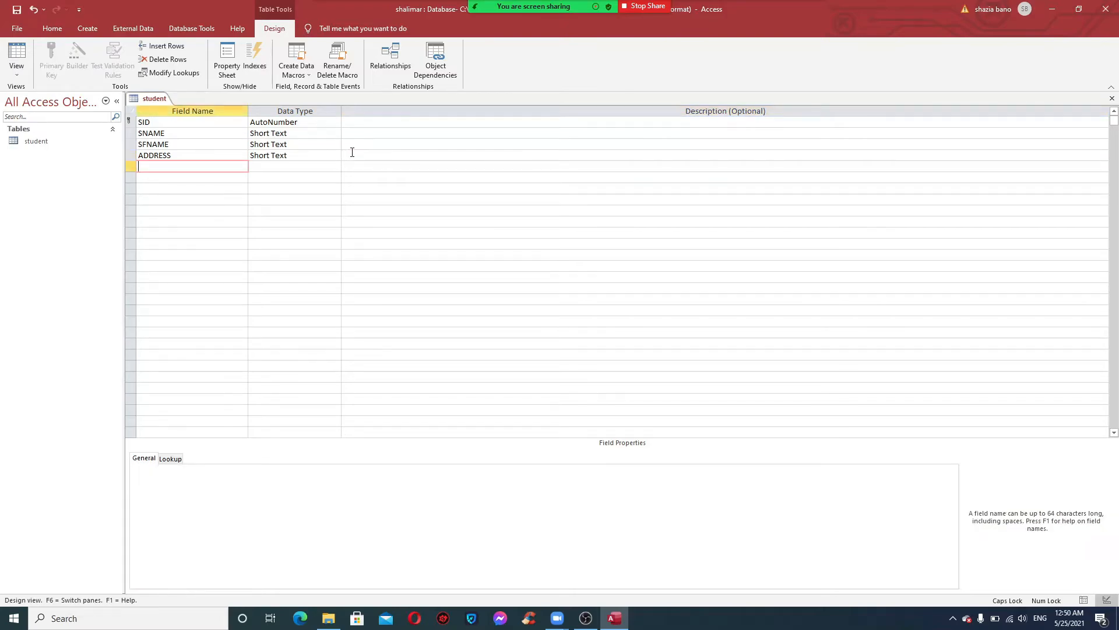
type("DOB")
key("Return")
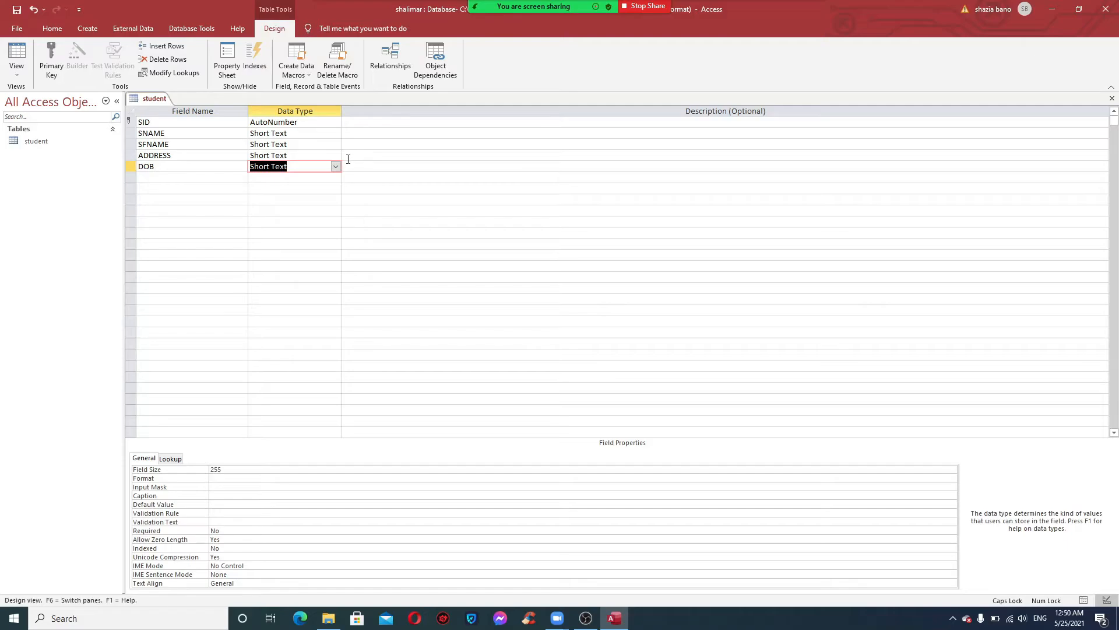
left_click(335, 167)
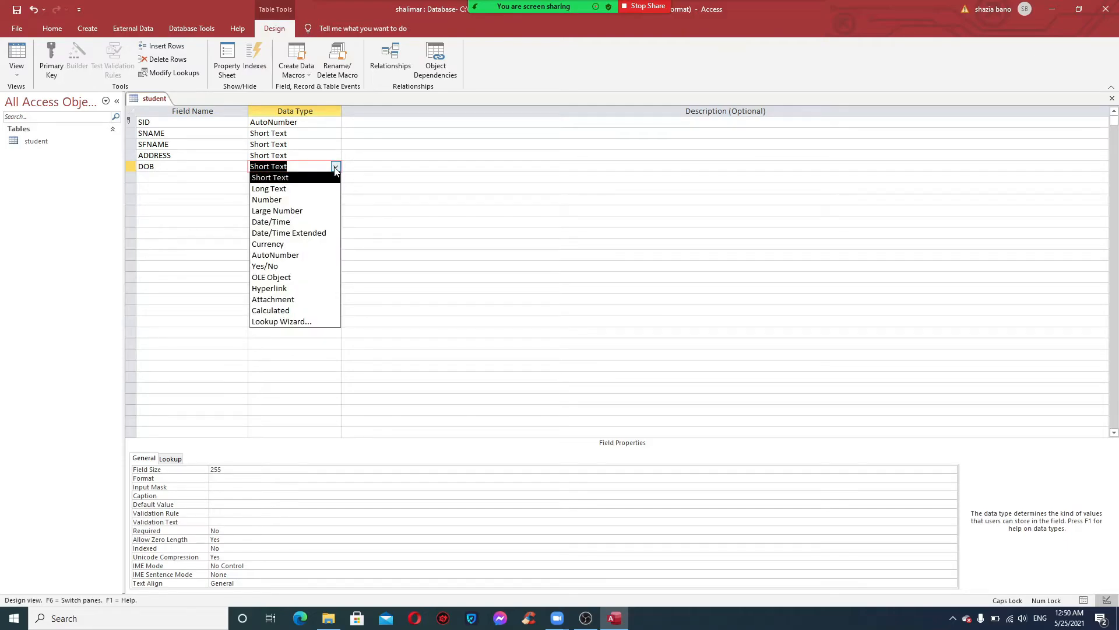
left_click(289, 222)
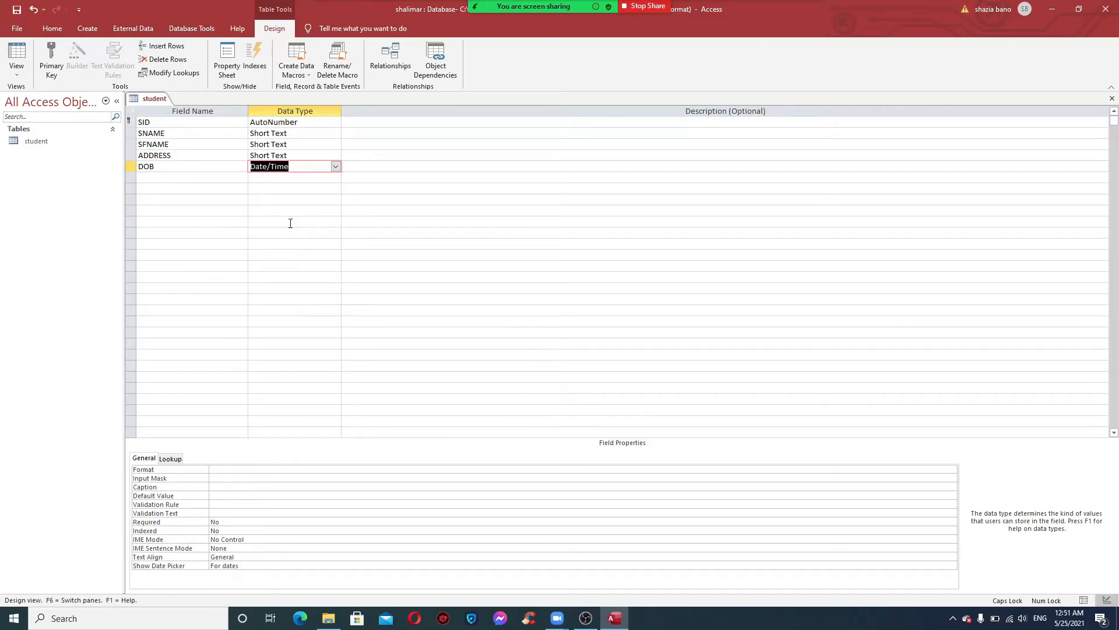
left_click(365, 168)
key("Tab")
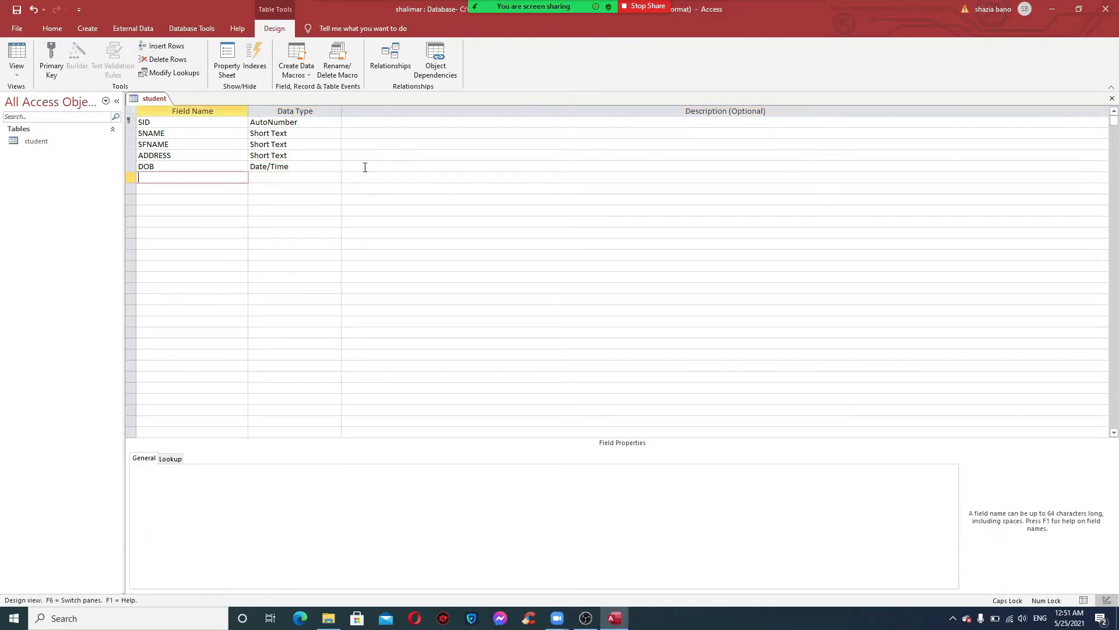
Add a Short Text field named PHONE below DOB with a field size of 15.
type("PHONE")
key("Tab")
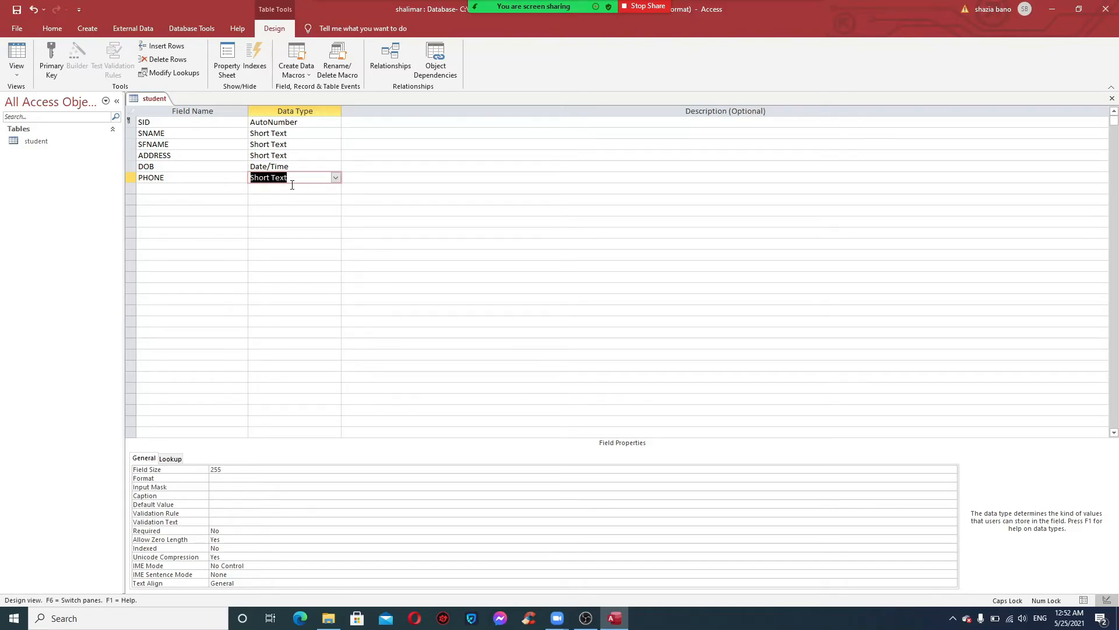
left_click(230, 470)
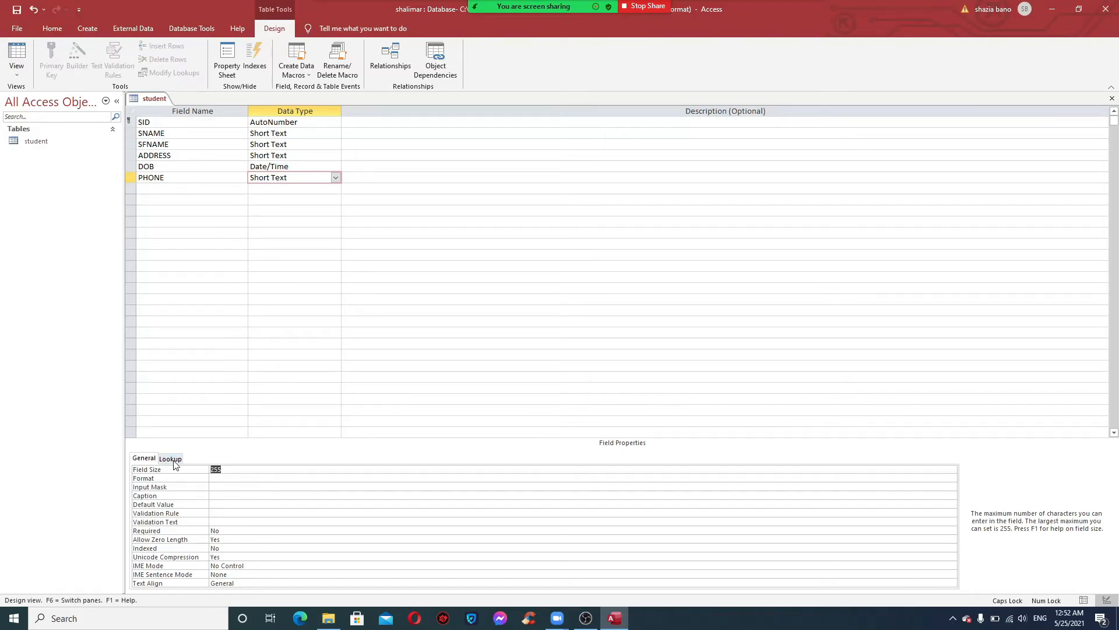
type("15")
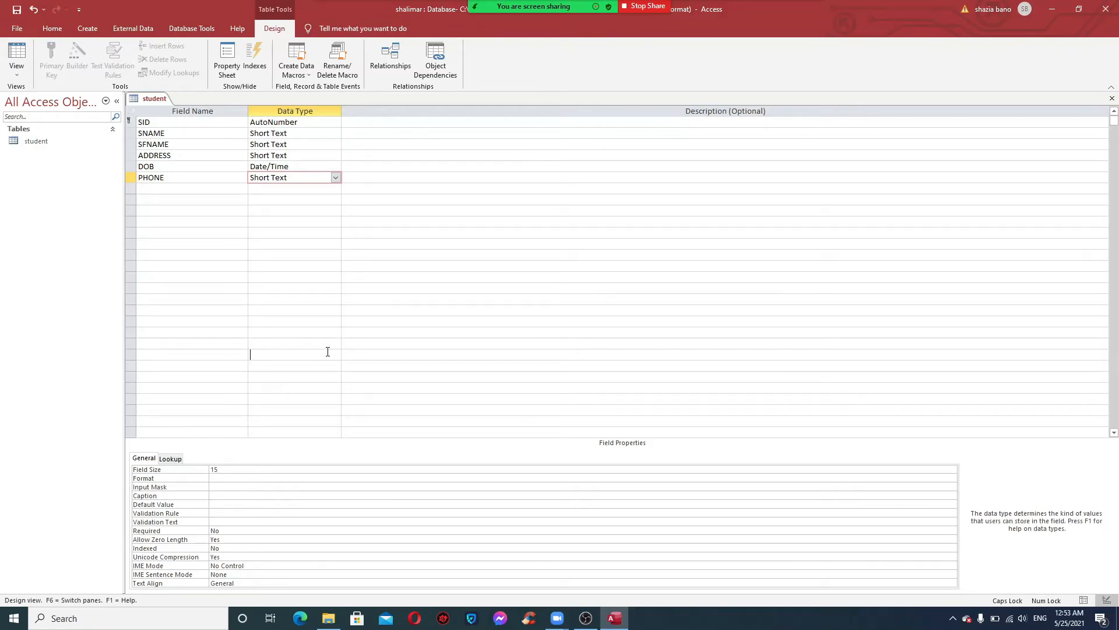
left_click(327, 351)
Add a field named FACULTY below PHONE, keeping Short Text as its data type.
left_click(232, 189)
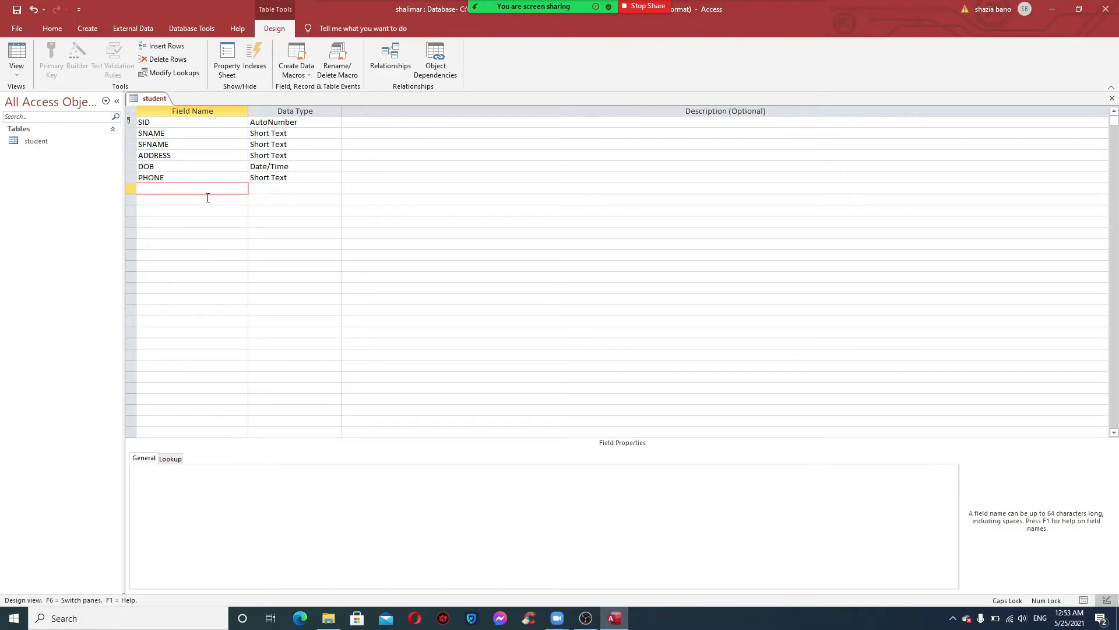
type("FACULTY")
key("Tab")
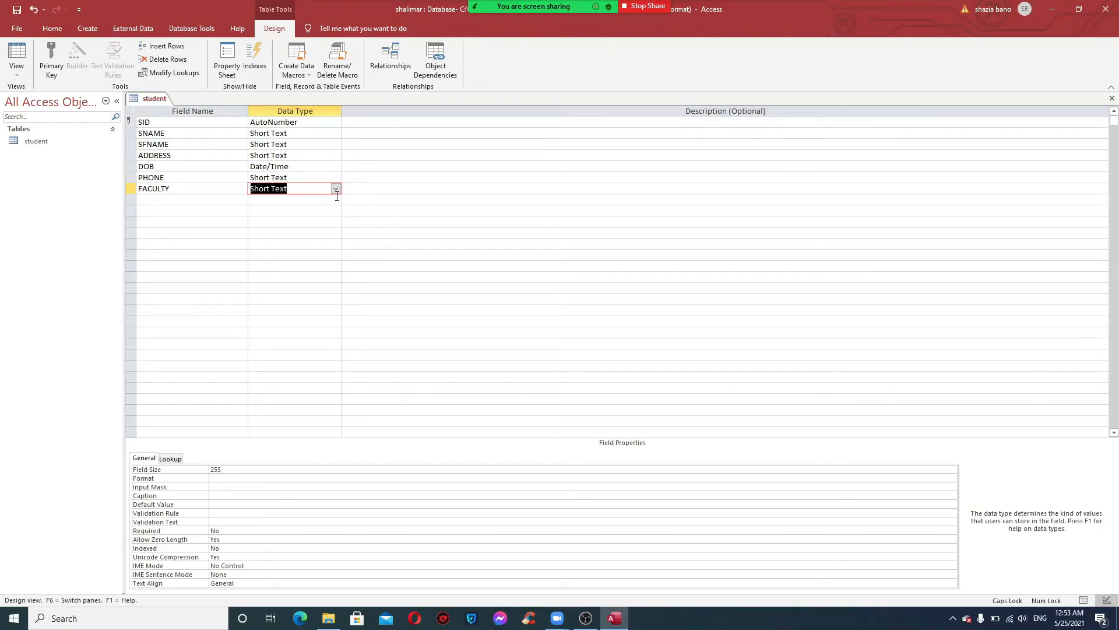
key("Tab")
key("Tab")
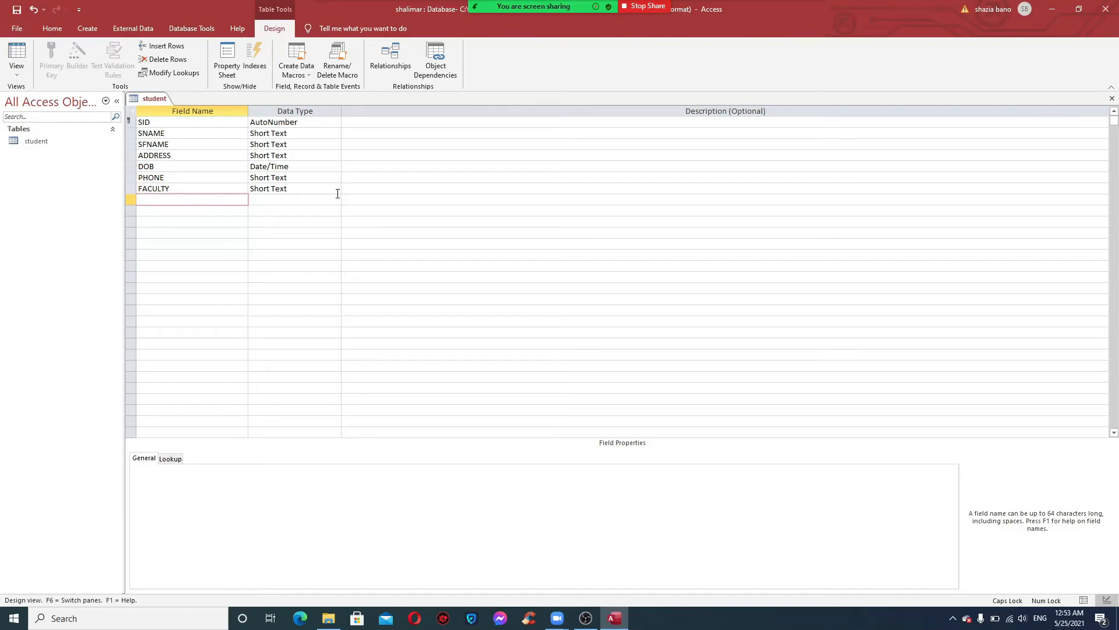
Add a Short Text field named BGROUP in the row below FACULTY.
type("BGROUP")
key("Tab")
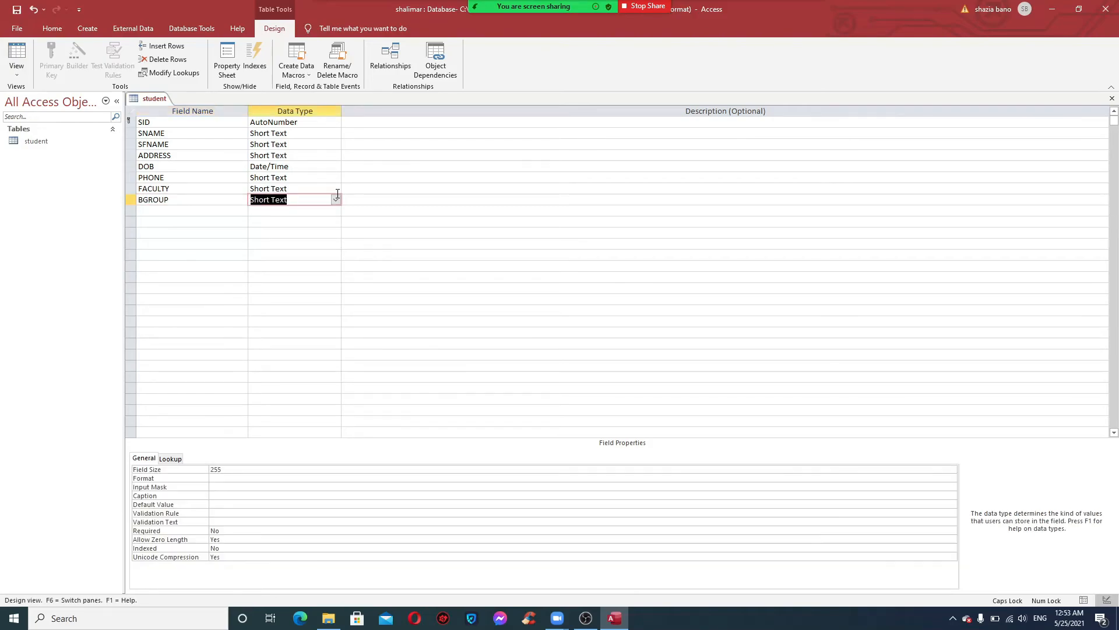
key("Tab")
key("Tab")
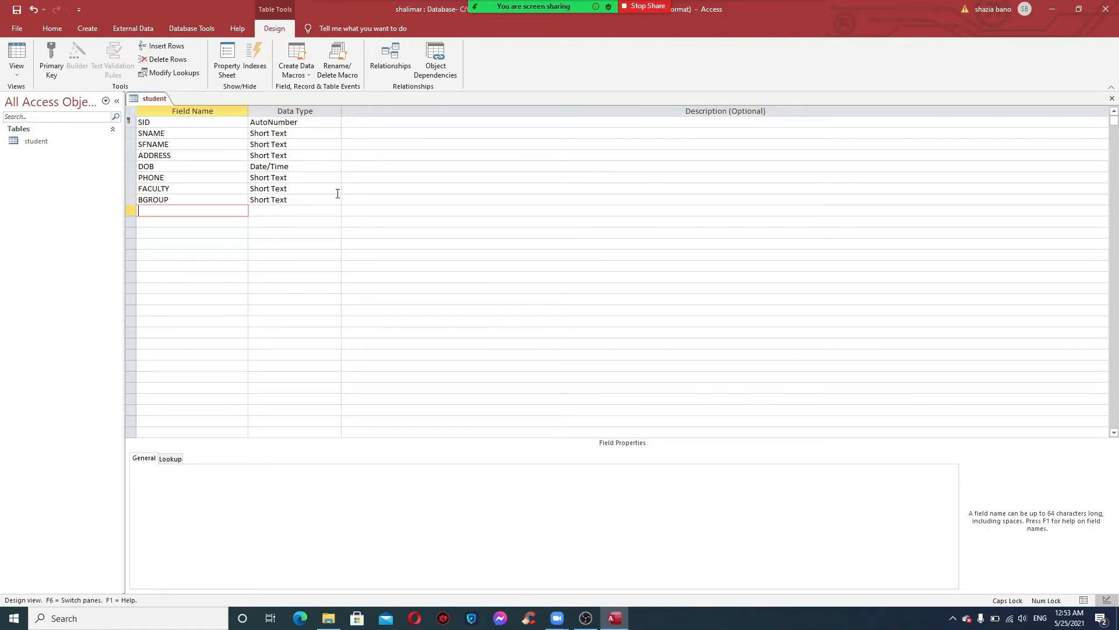
left_click(327, 199)
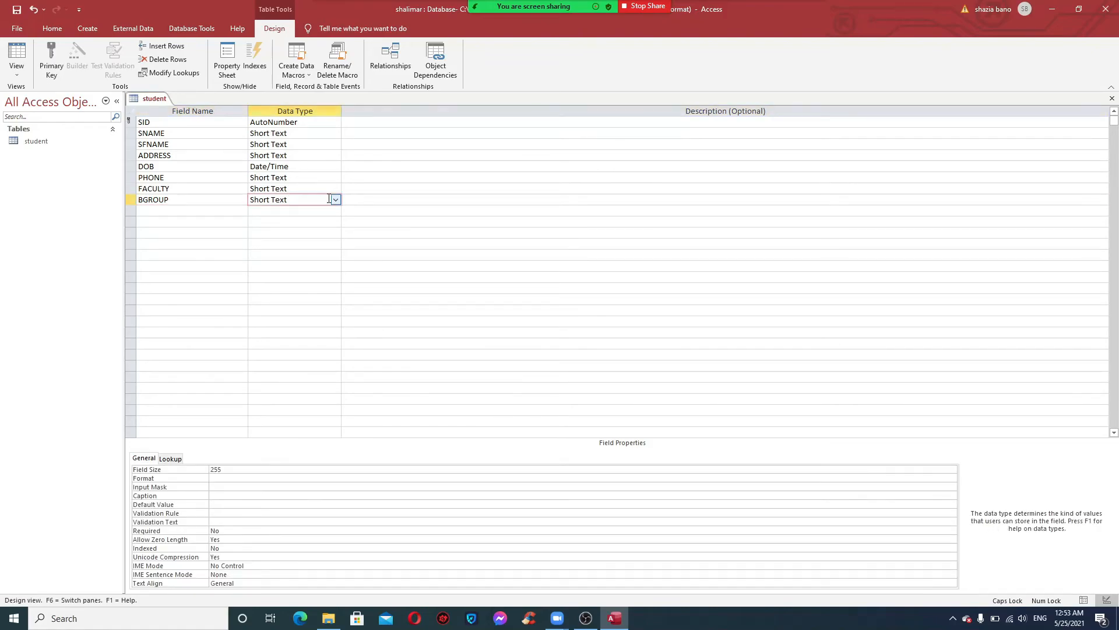
Add a field named HISTORY below BGROUP with the Long Text data type.
left_click(199, 214)
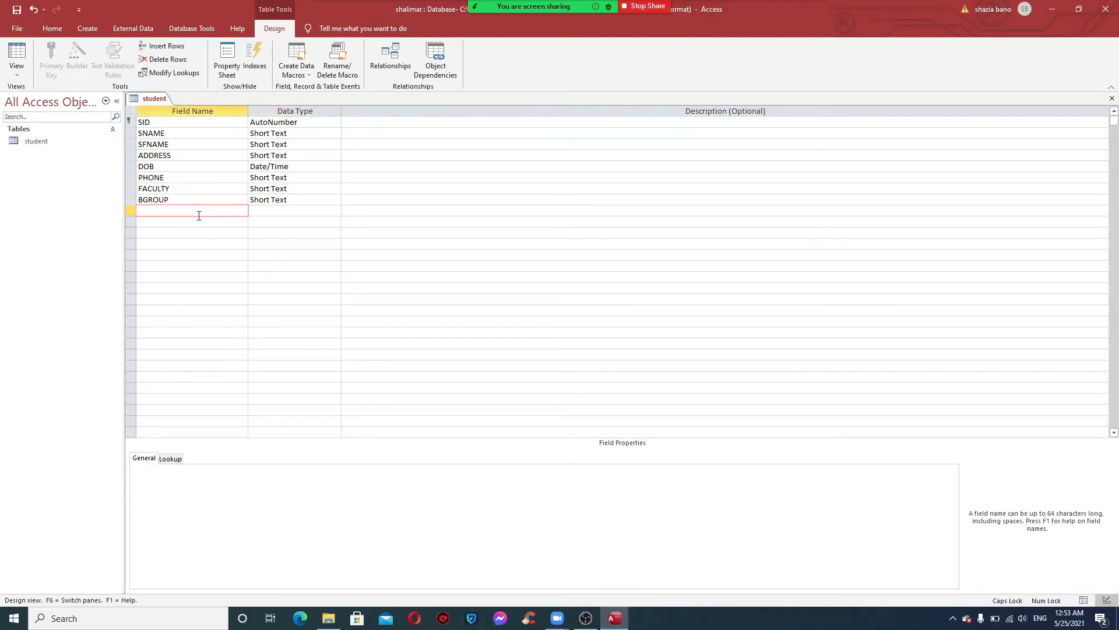
type("HISTORY")
key("Tab")
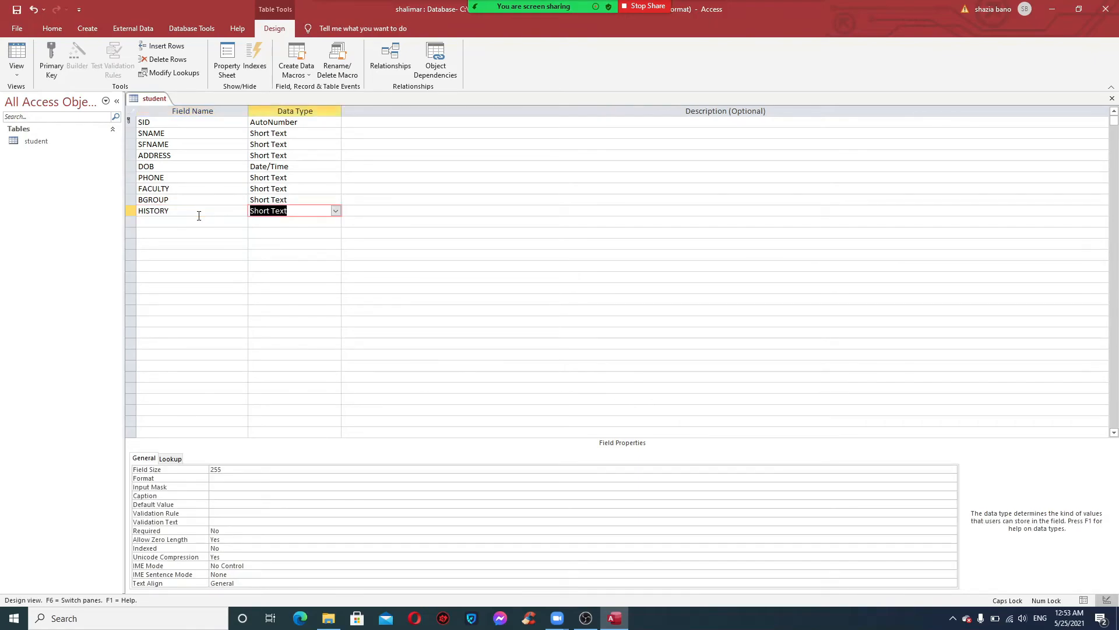
left_click(336, 211)
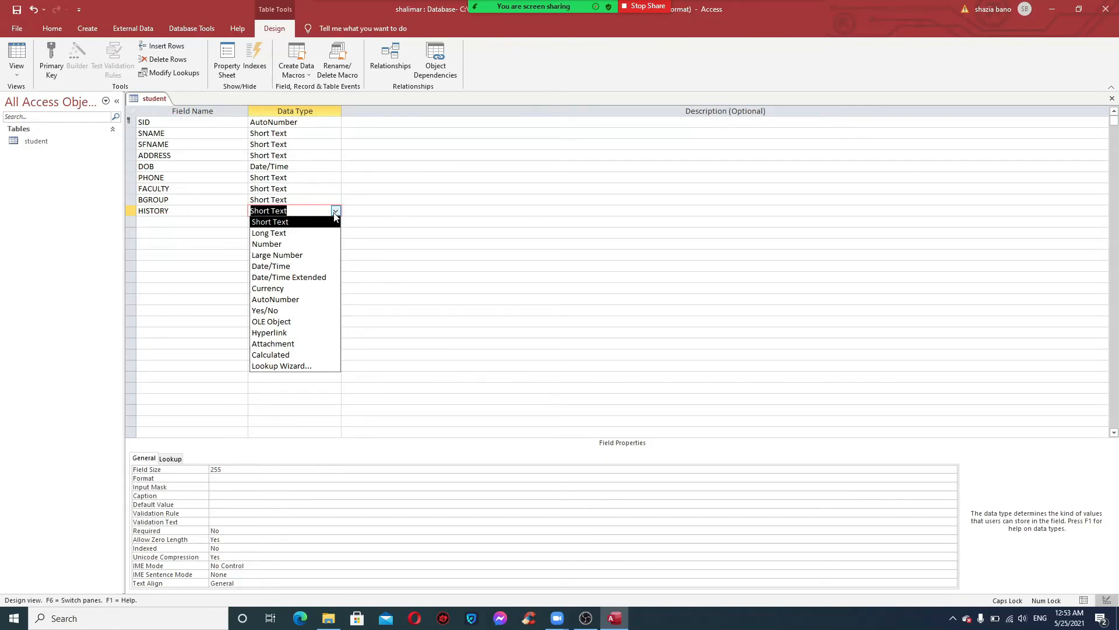
left_click(289, 234)
key("Tab")
key("Tab")
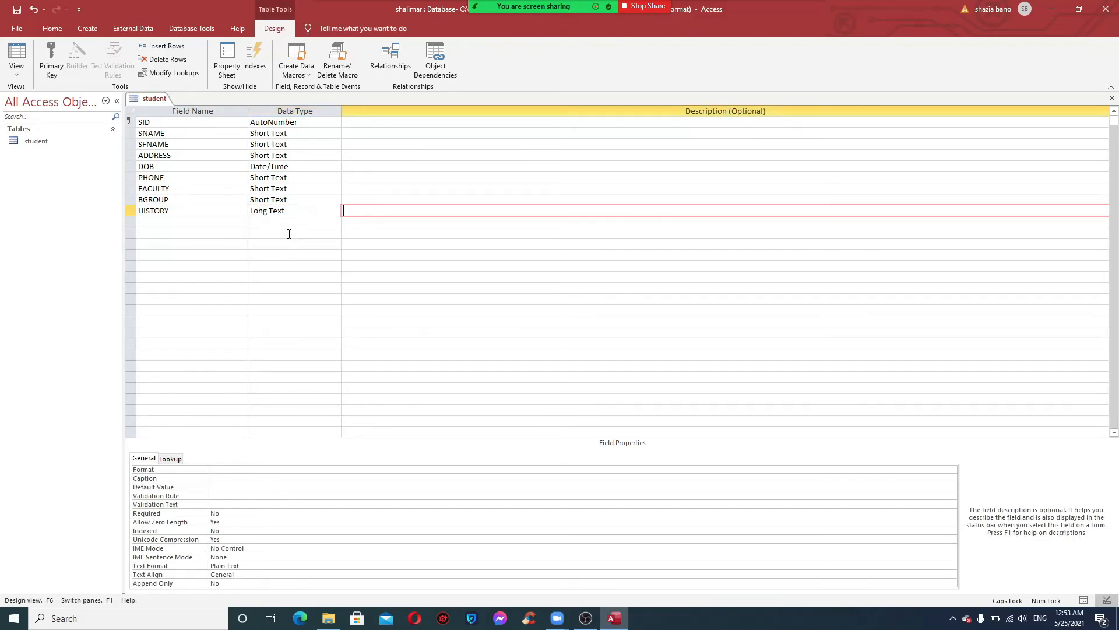
Add a field named FEE below HISTORY with the Number data type.
type("FEE")
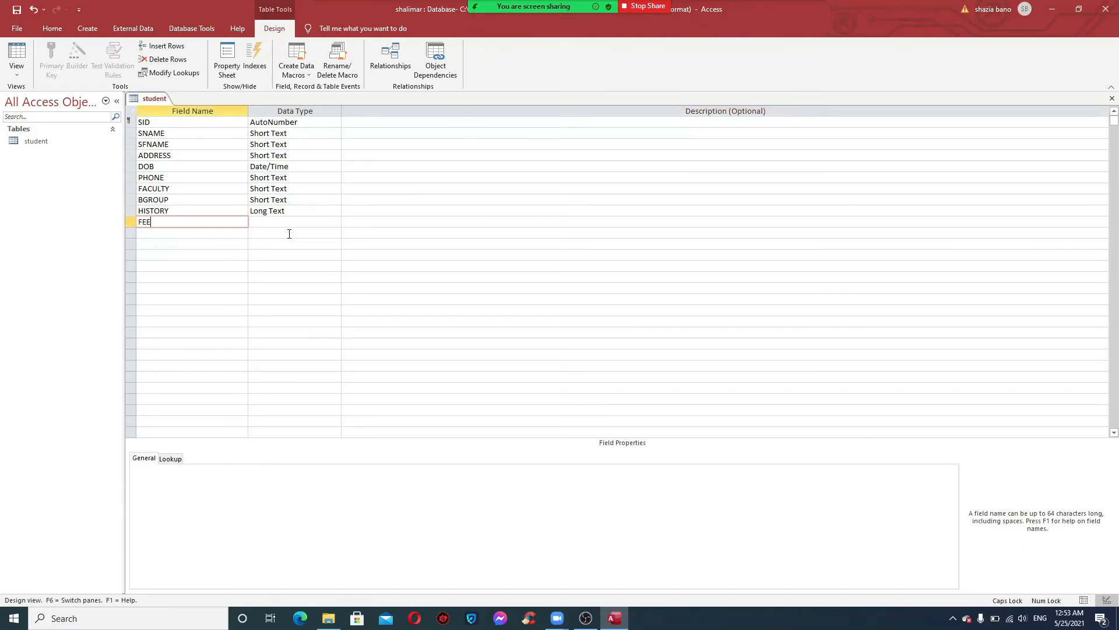
key("Tab")
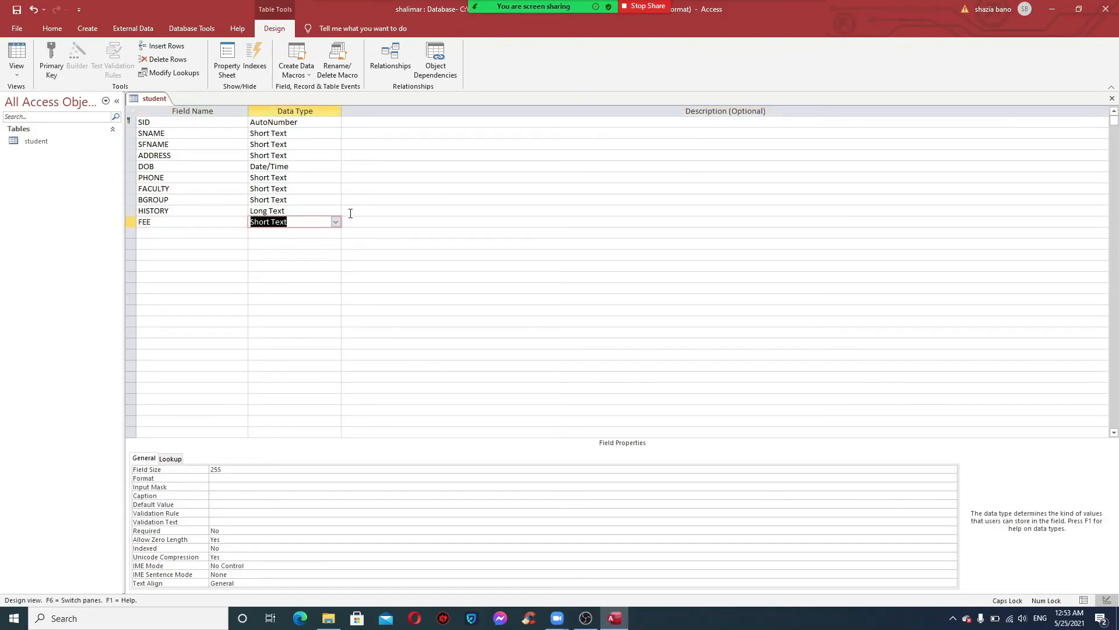
left_click(335, 222)
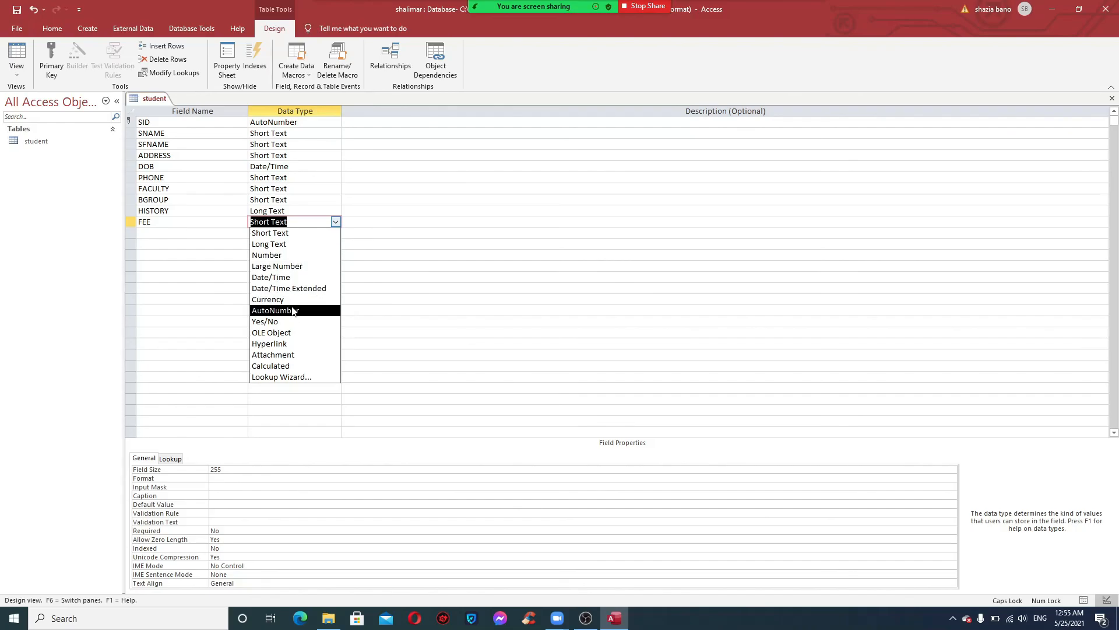
left_click(290, 257)
key("Tab")
key("Tab")
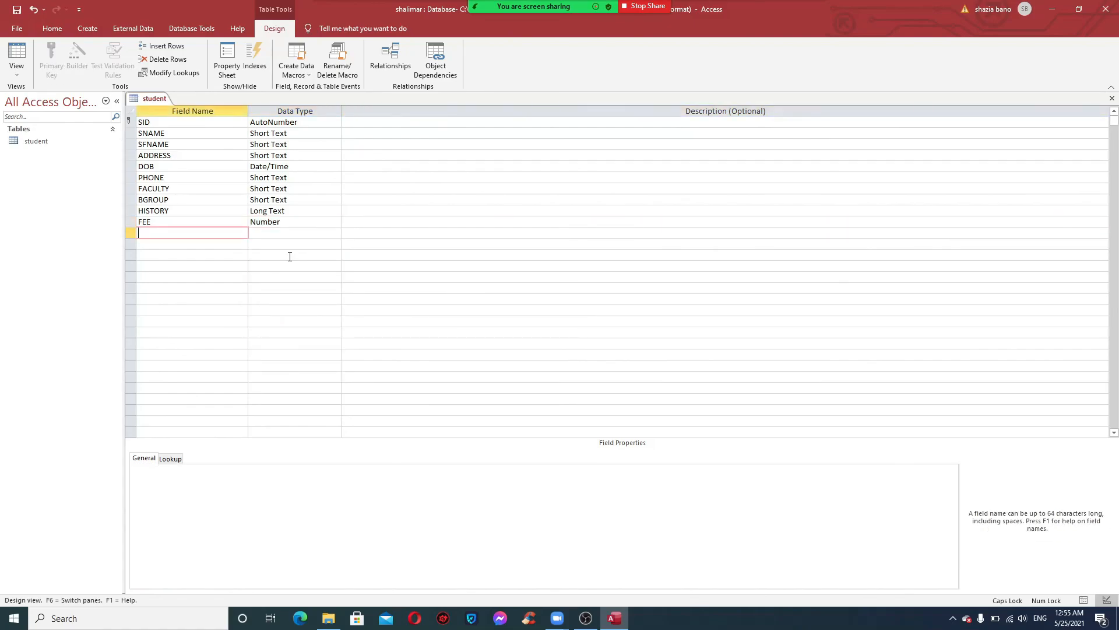
Add a field named HAFIZ below FEE with the Yes/No data type.
type("HAFIZ")
key("Tab")
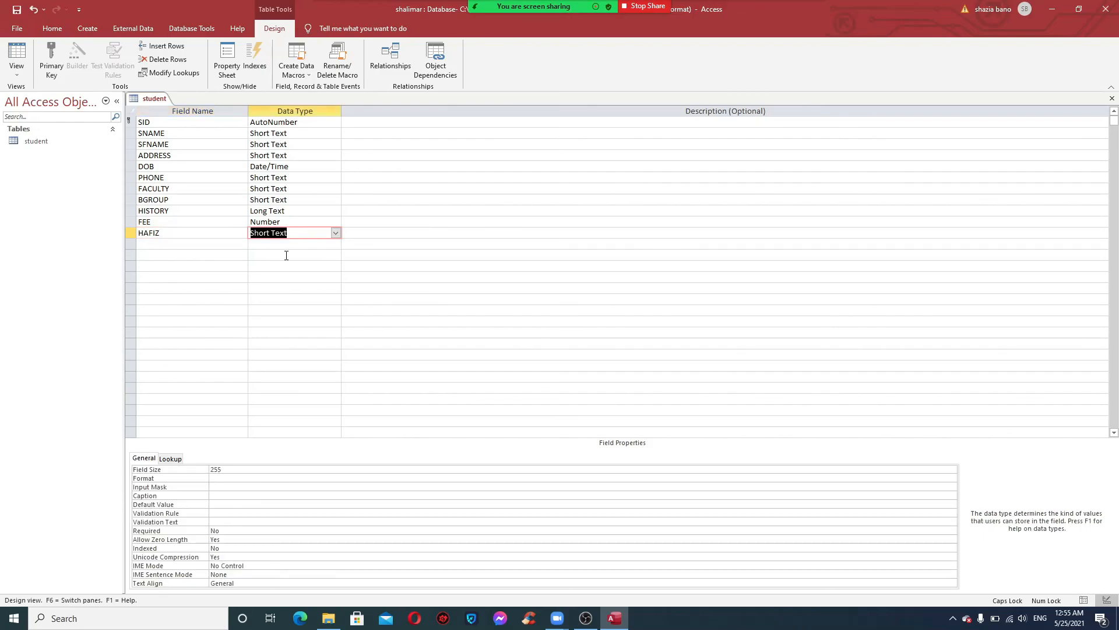
left_click(336, 233)
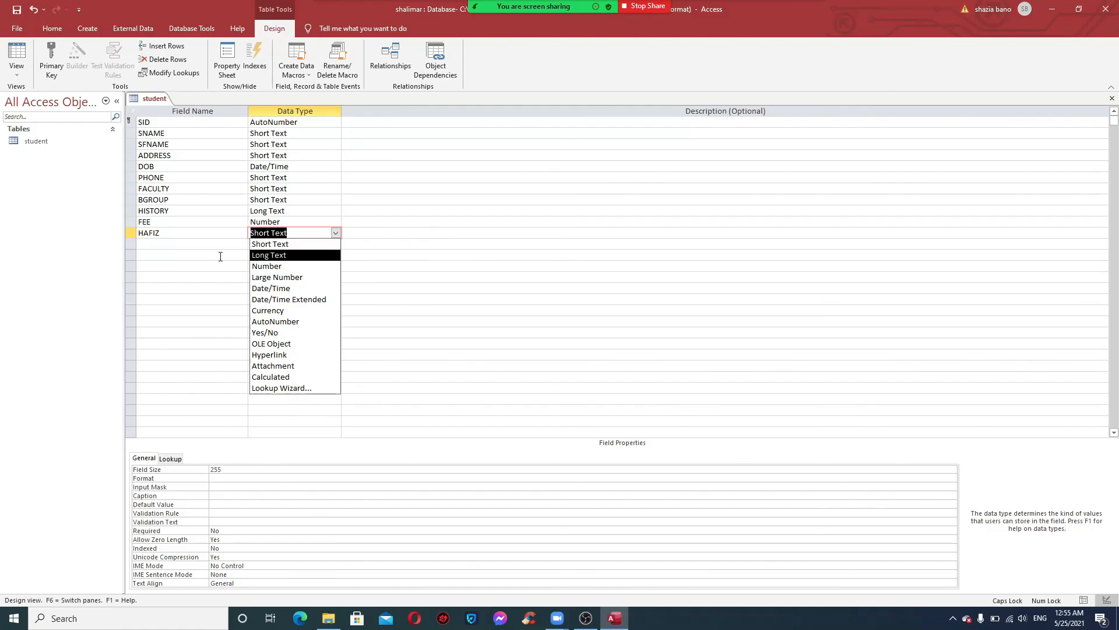
left_click(288, 333)
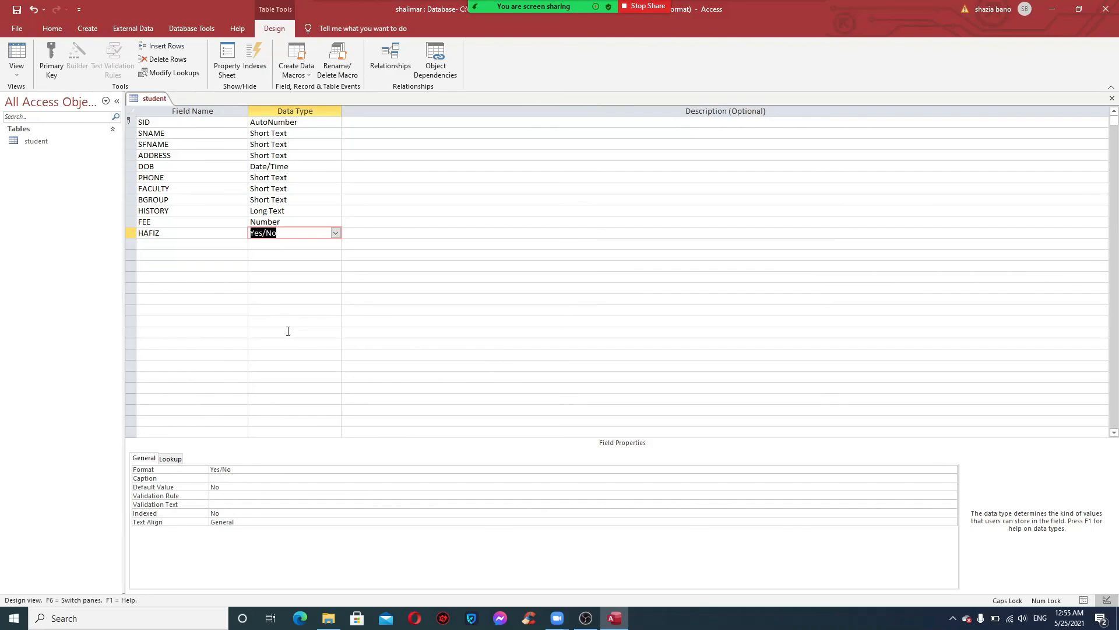